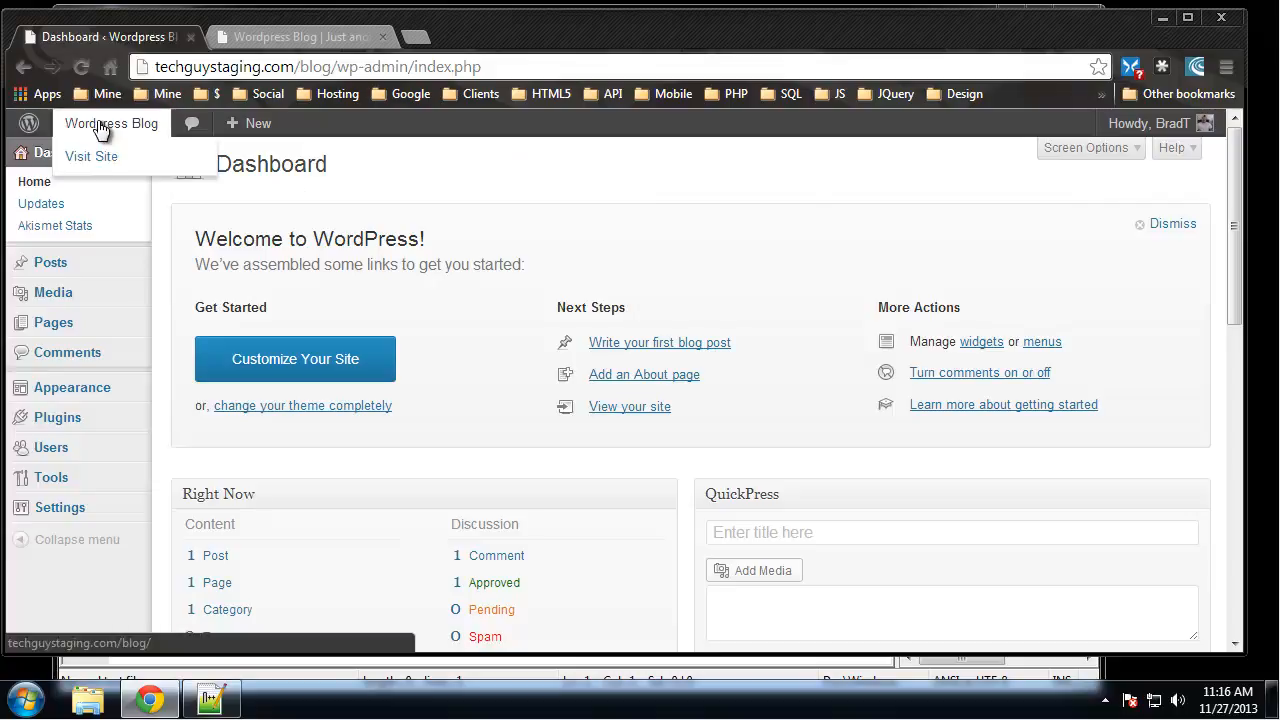
# Log out of the dashboard and try signing in with a different username and the password
pyautogui.moveTo(1211, 128)
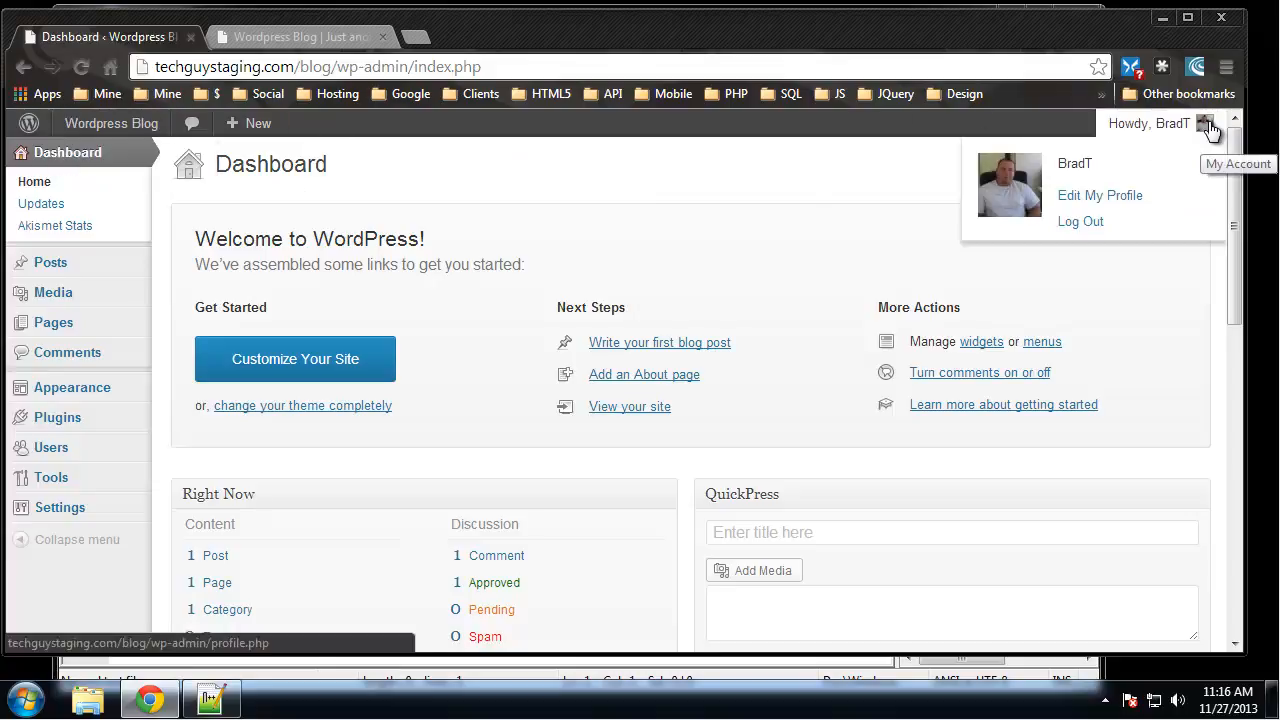
pyautogui.click(1091, 225)
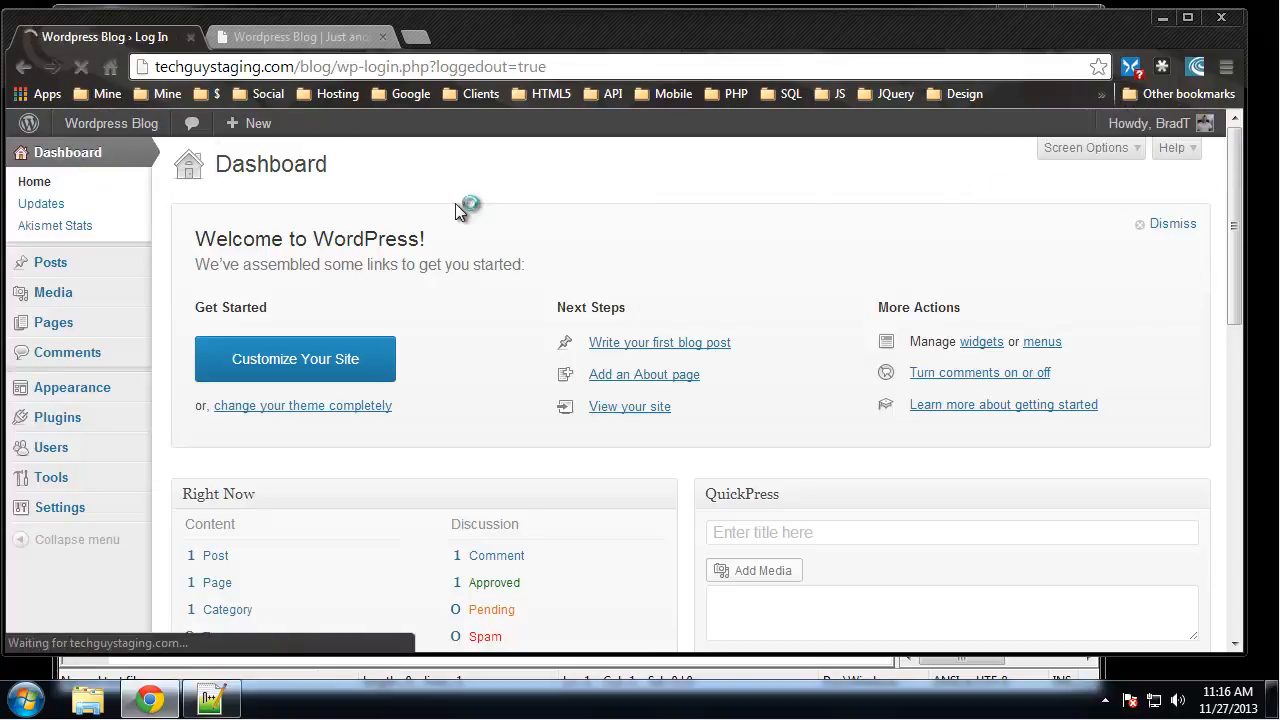
pyautogui.doubleClick(601, 426)
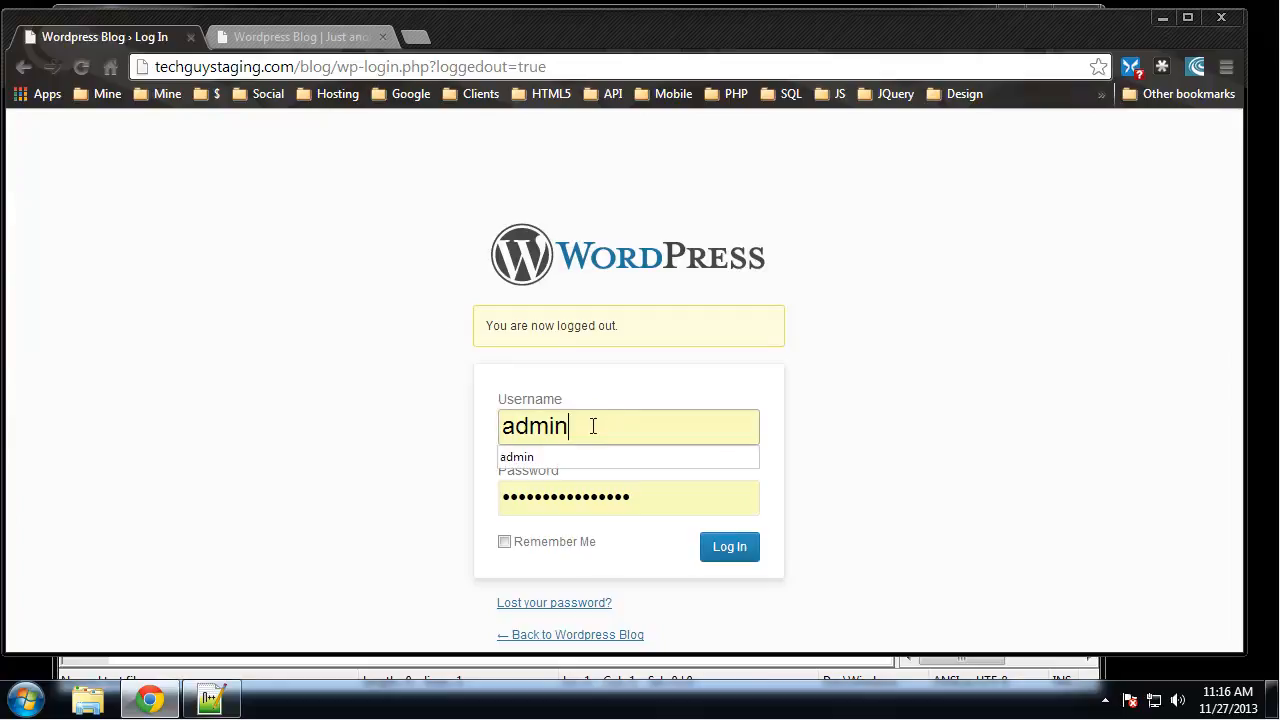
pyautogui.write('tgtg')
pyautogui.click(610, 498)
pyautogui.write('••••••')
pyautogui.click(737, 566)
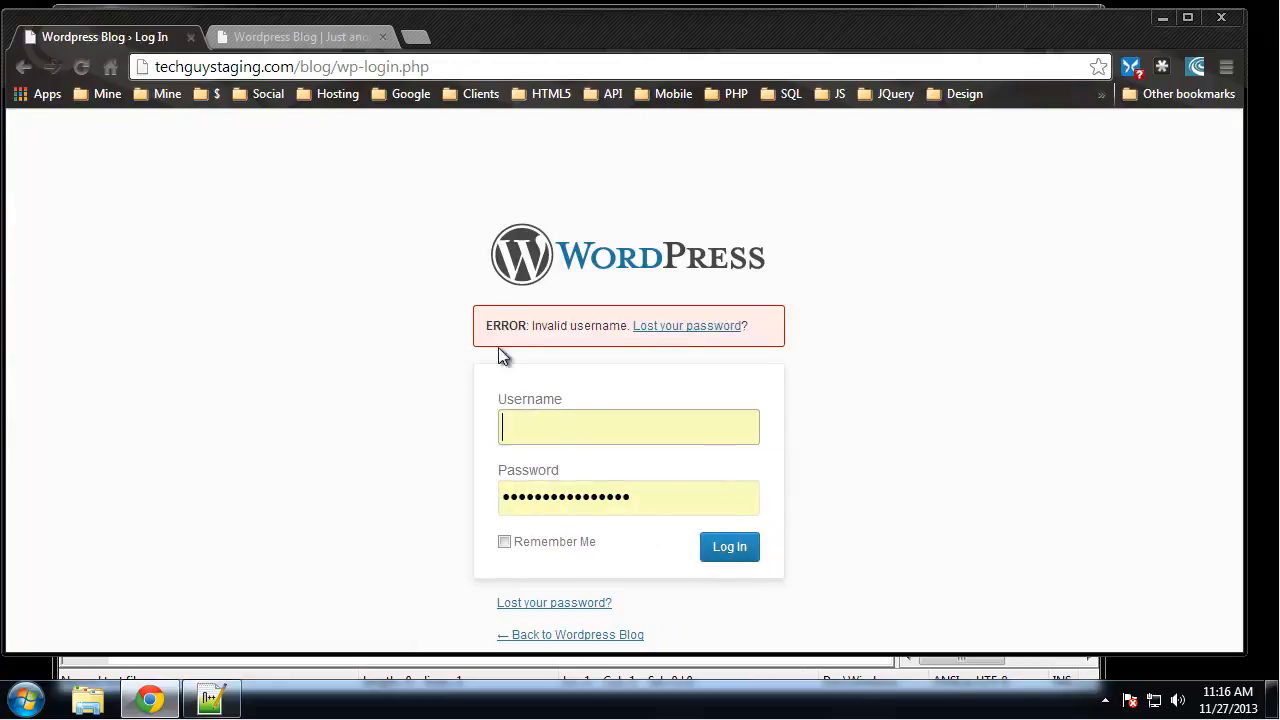
# Re-enter the username and password after the invalid-username error
pyautogui.write('tgtg')
pyautogui.click(597, 500)
pyautogui.write('••••')
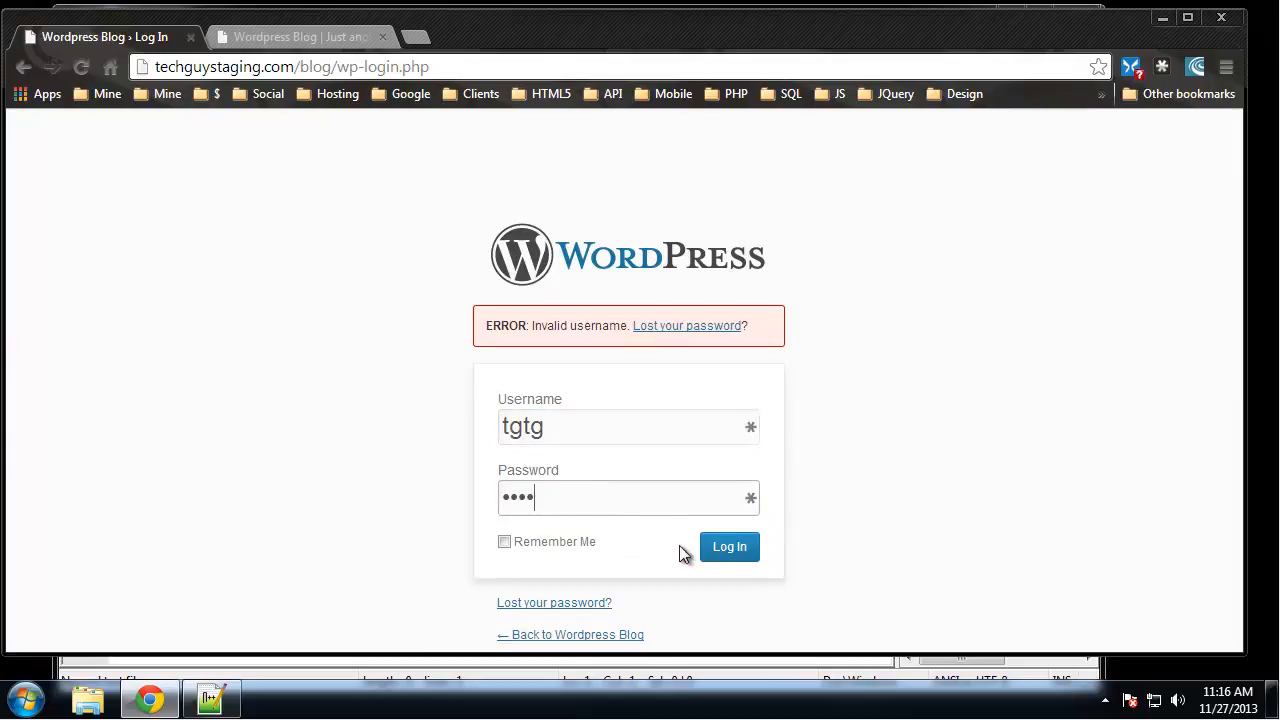
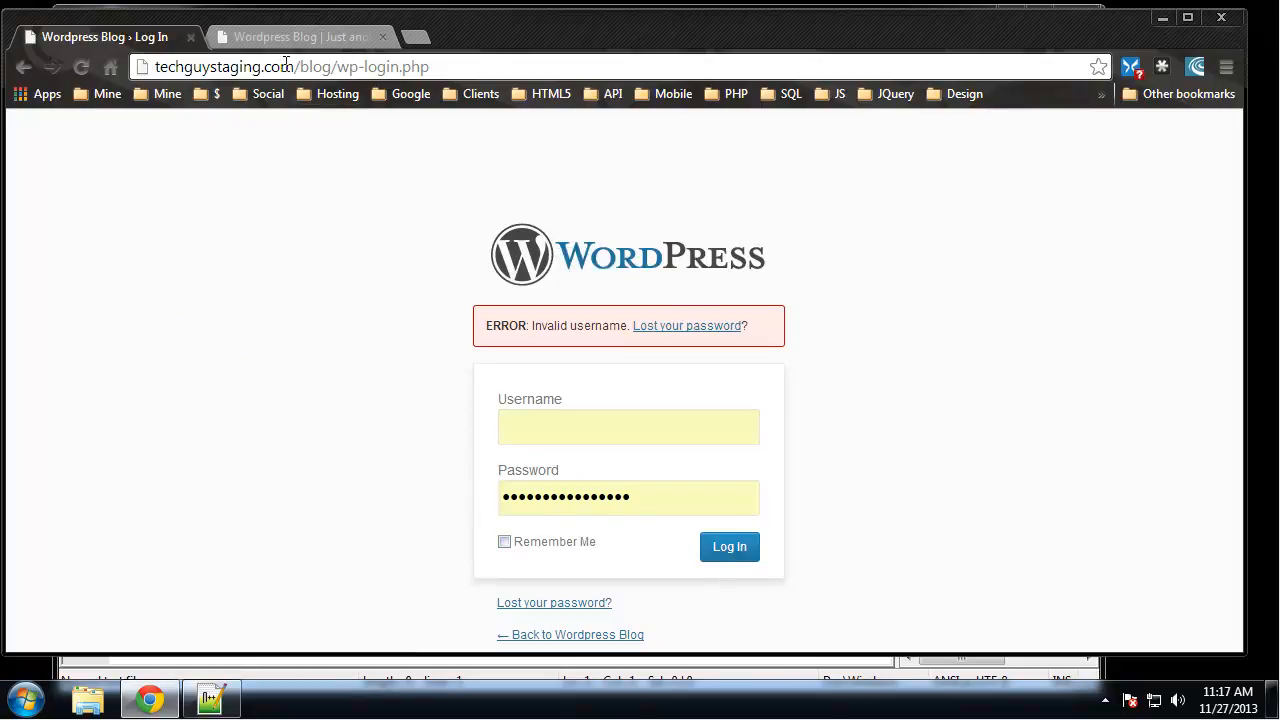
# Open a new Chrome tab showing the Google start page
pyautogui.click(415, 37)
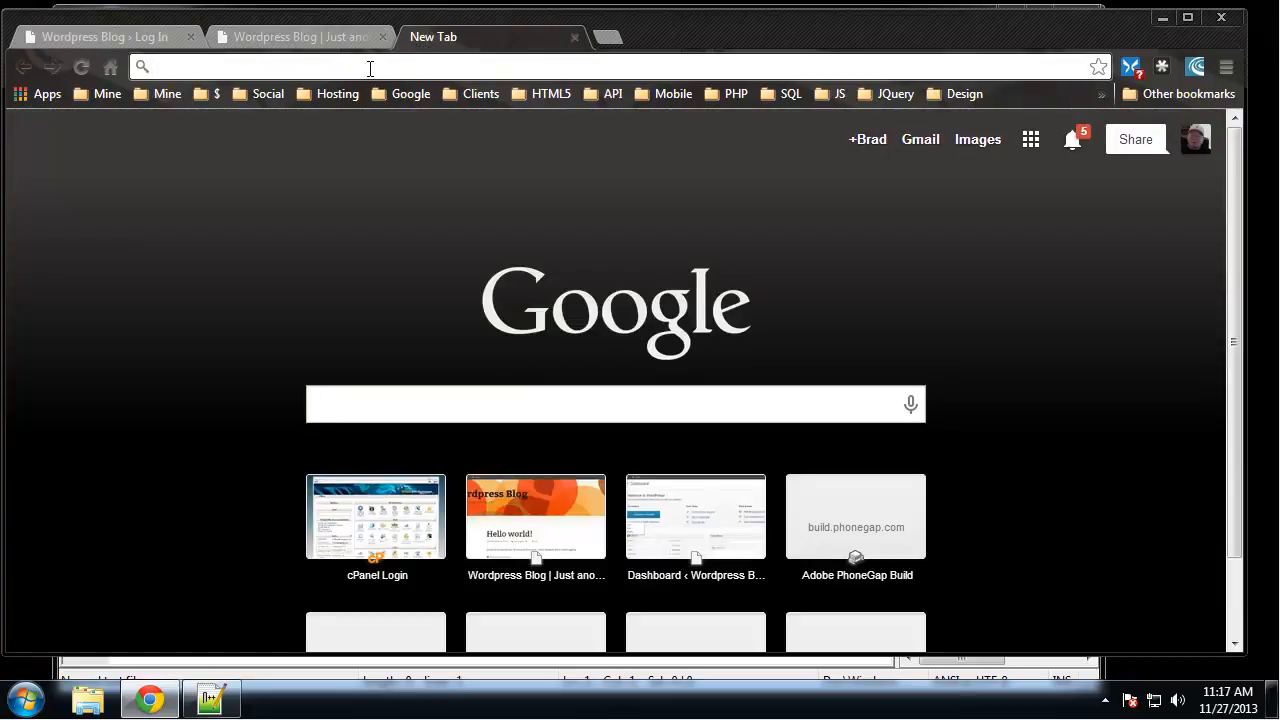
# Search Google for 'limit login attempts wordpress'
pyautogui.write('limi')
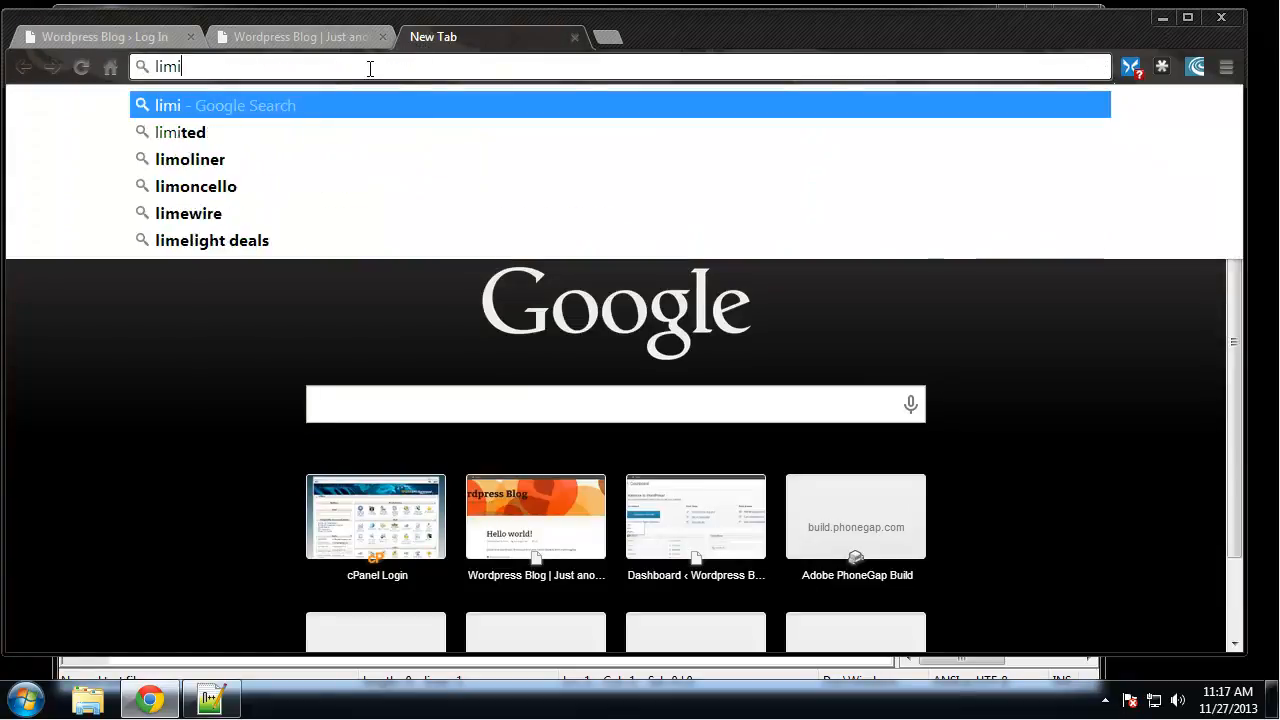
pyautogui.write('t log')
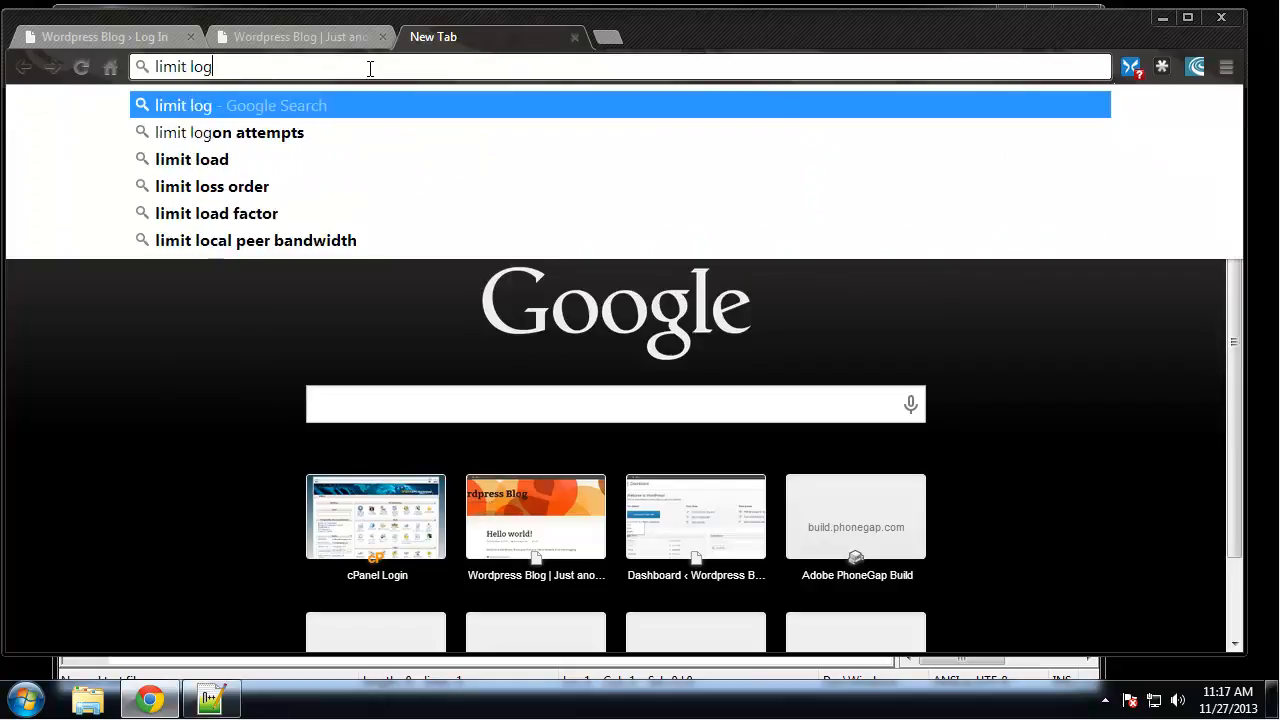
pyautogui.write('in attempts word')
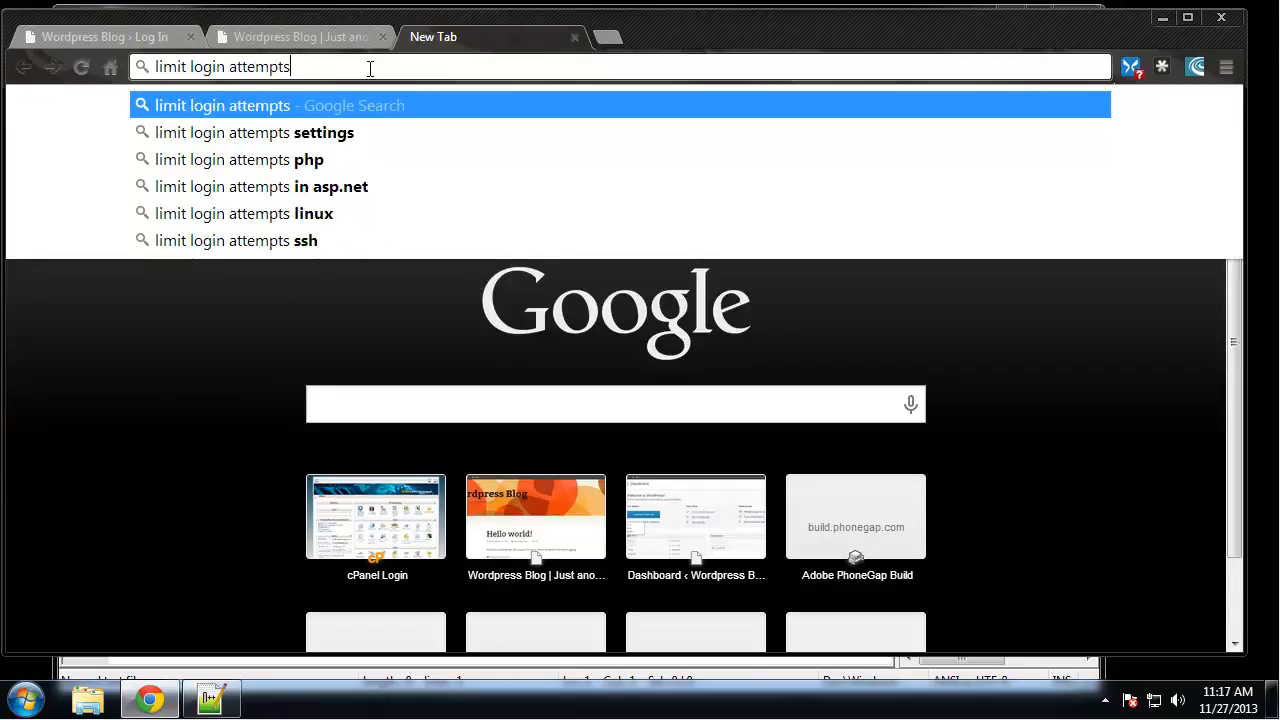
pyautogui.write('press')
pyautogui.press('Return')
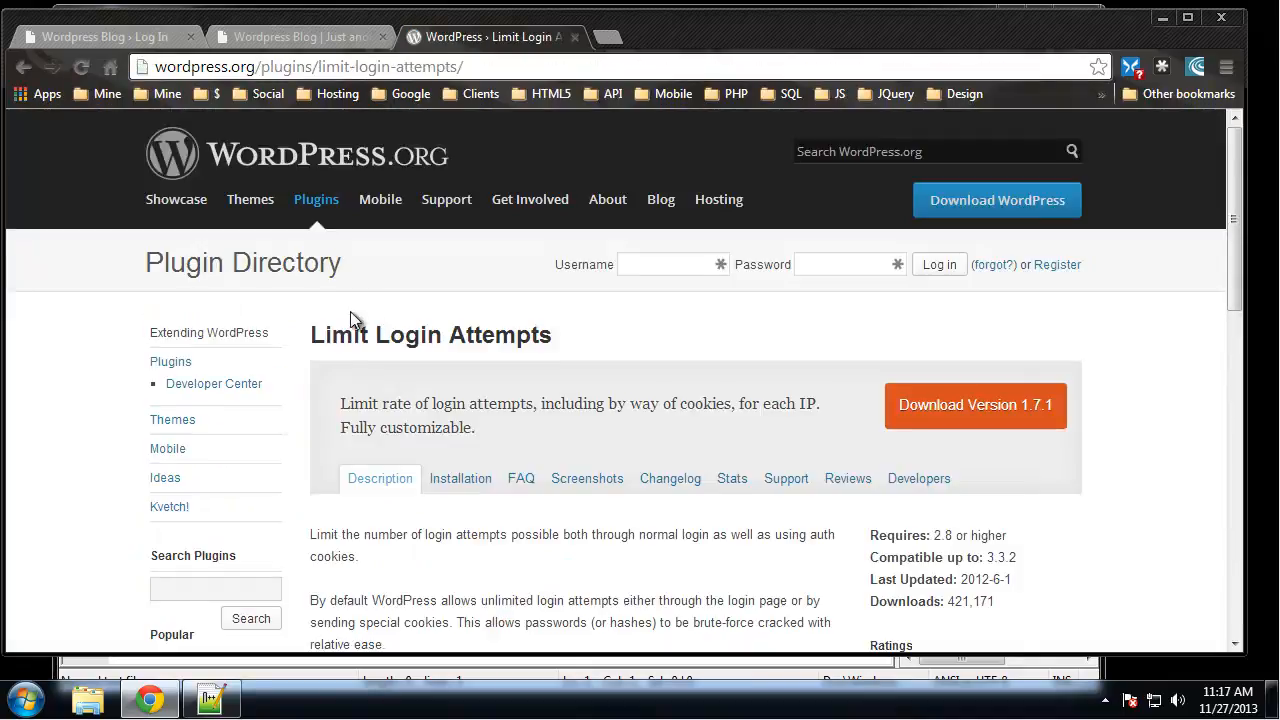
# Save limit-login-attempts.1.7.1.zip to Downloads and return to the blog's login tab
pyautogui.scroll(-2, 266, 323)
pyautogui.scroll(1, 359, 214)
pyautogui.scroll(-1, 342, 254)
pyautogui.scroll(-1, 458, 197)
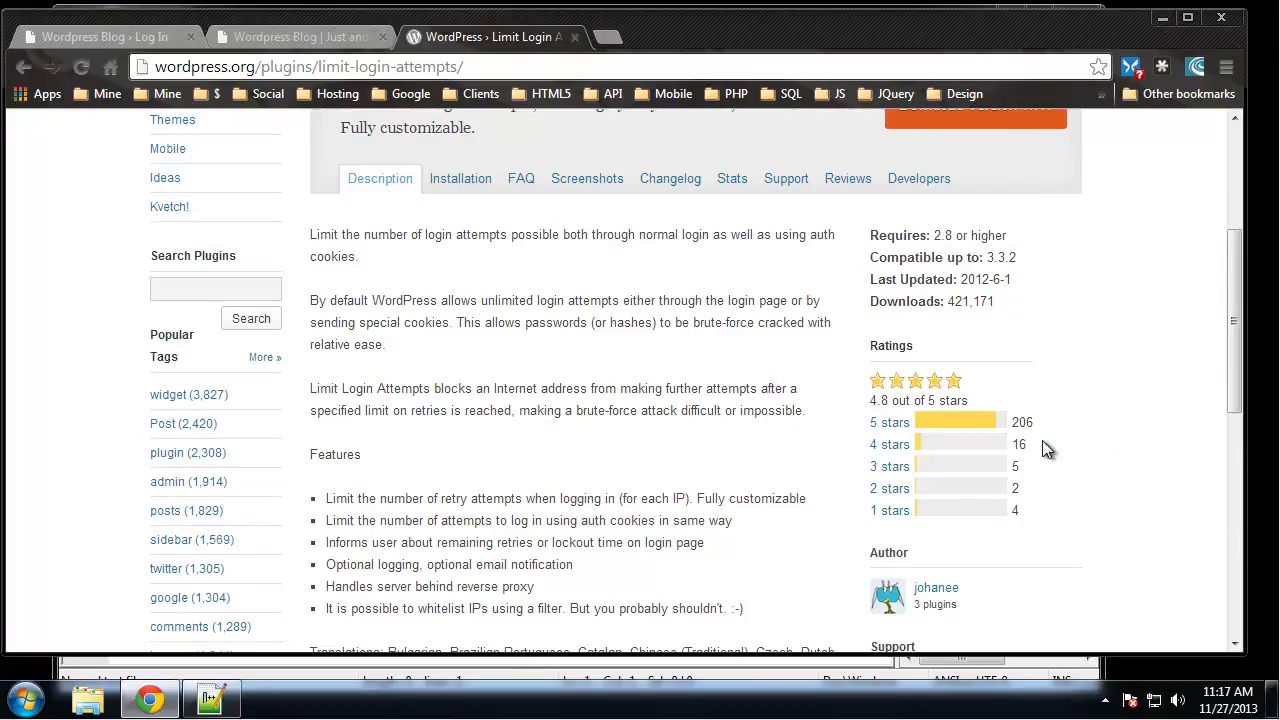
pyautogui.scroll(-4, 527, 350)
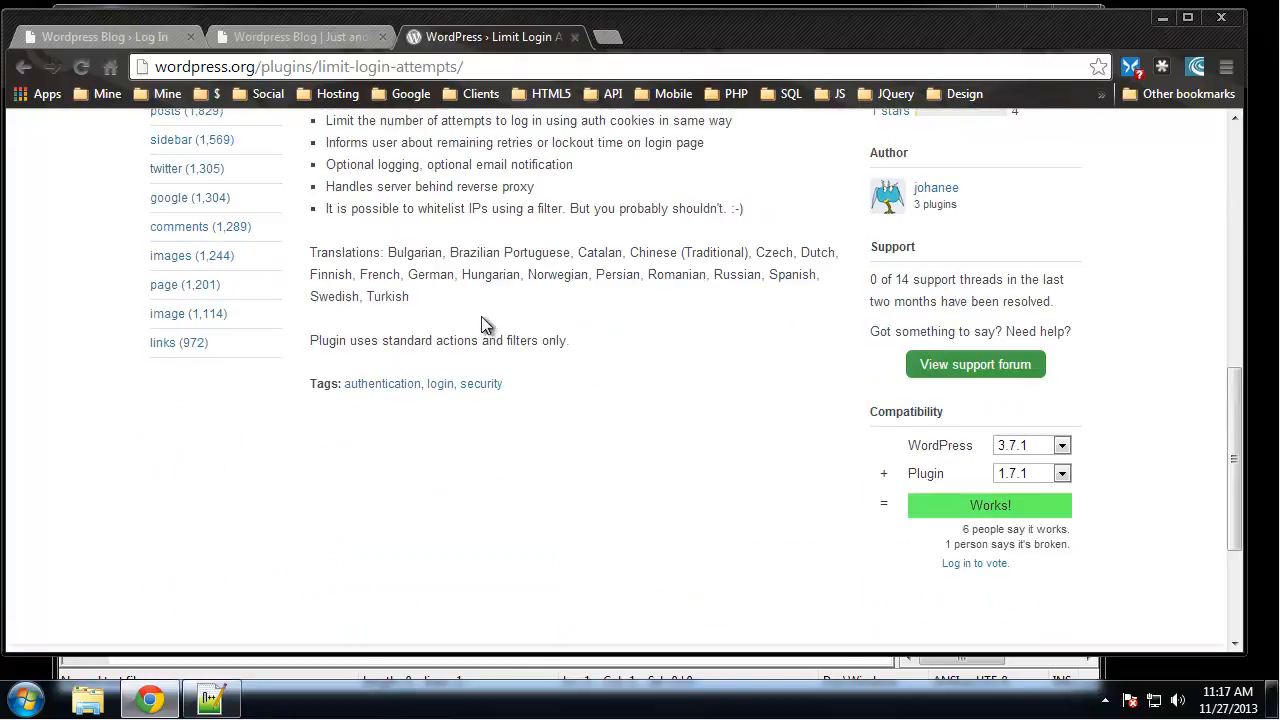
pyautogui.scroll(7, 477, 345)
pyautogui.scroll(-2, 389, 446)
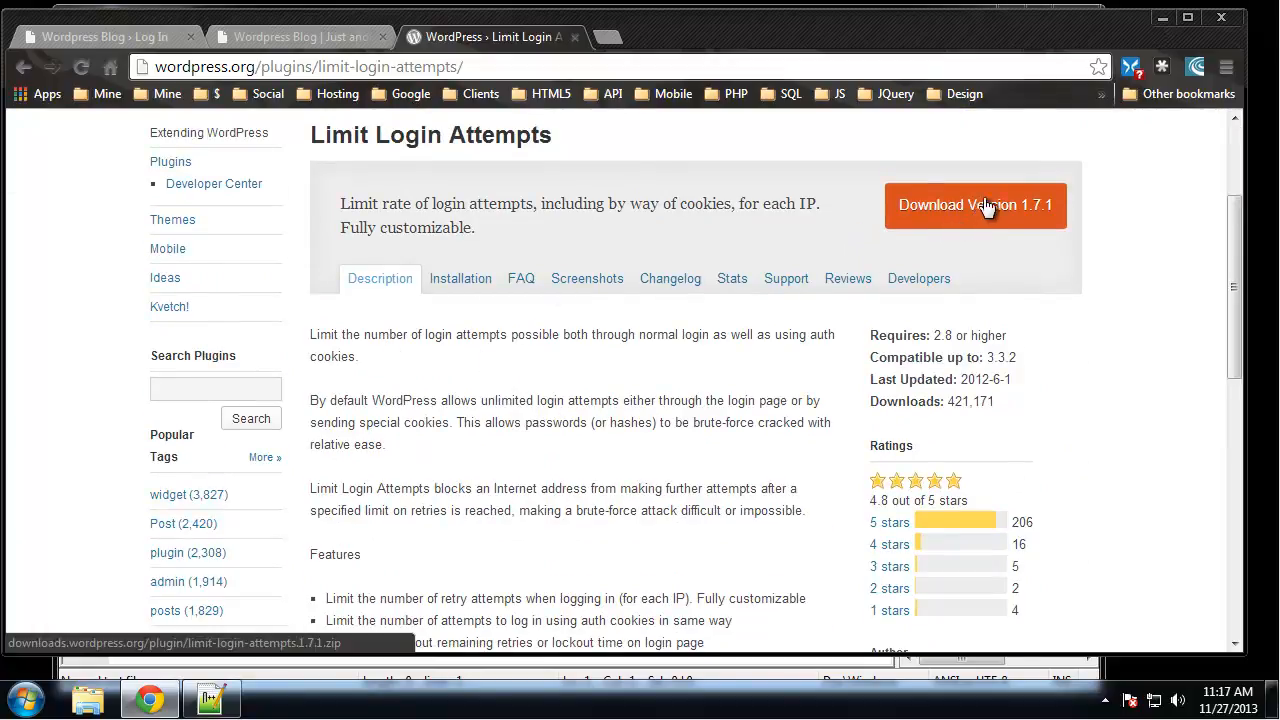
pyautogui.click(1040, 220)
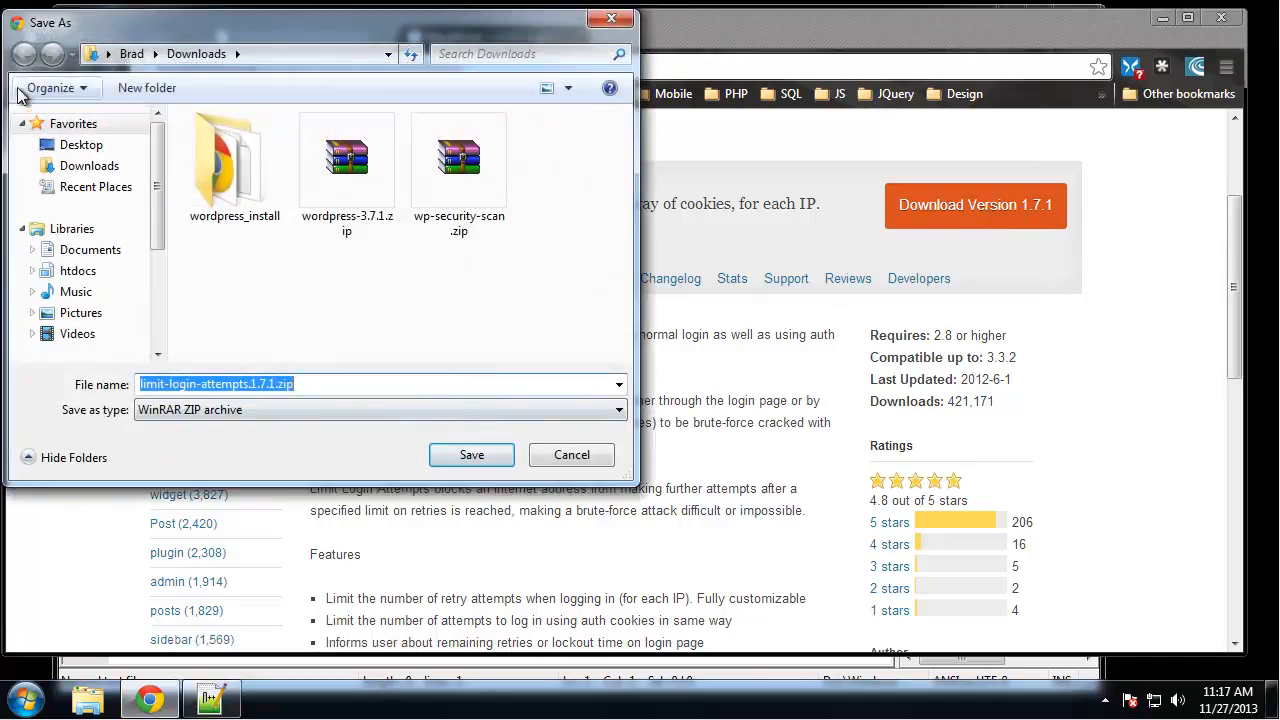
pyautogui.click(472, 458)
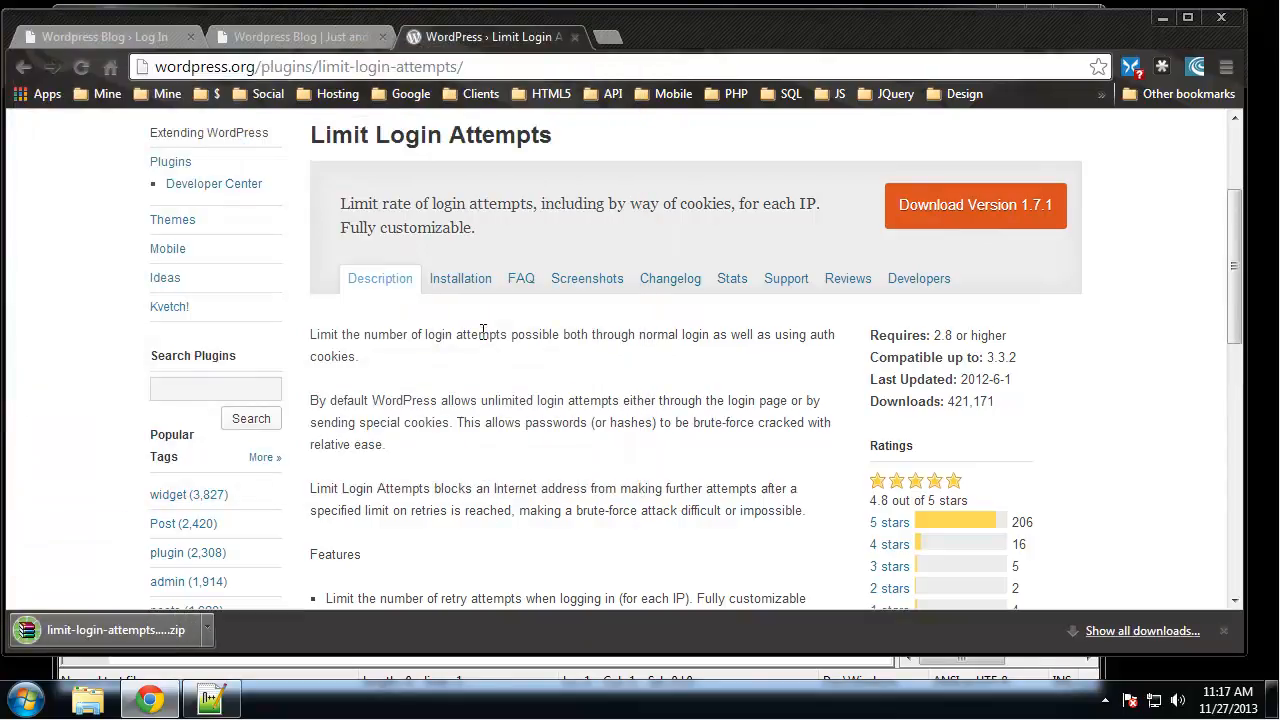
pyautogui.click(125, 39)
# Sign in with the blog's username and password to reach the admin Dashboard
pyautogui.click(573, 425)
pyautogui.scroll(-1, 820, 345)
pyautogui.moveTo(676, 462); pyautogui.dragTo(445, 461)
pyautogui.click(546, 400)
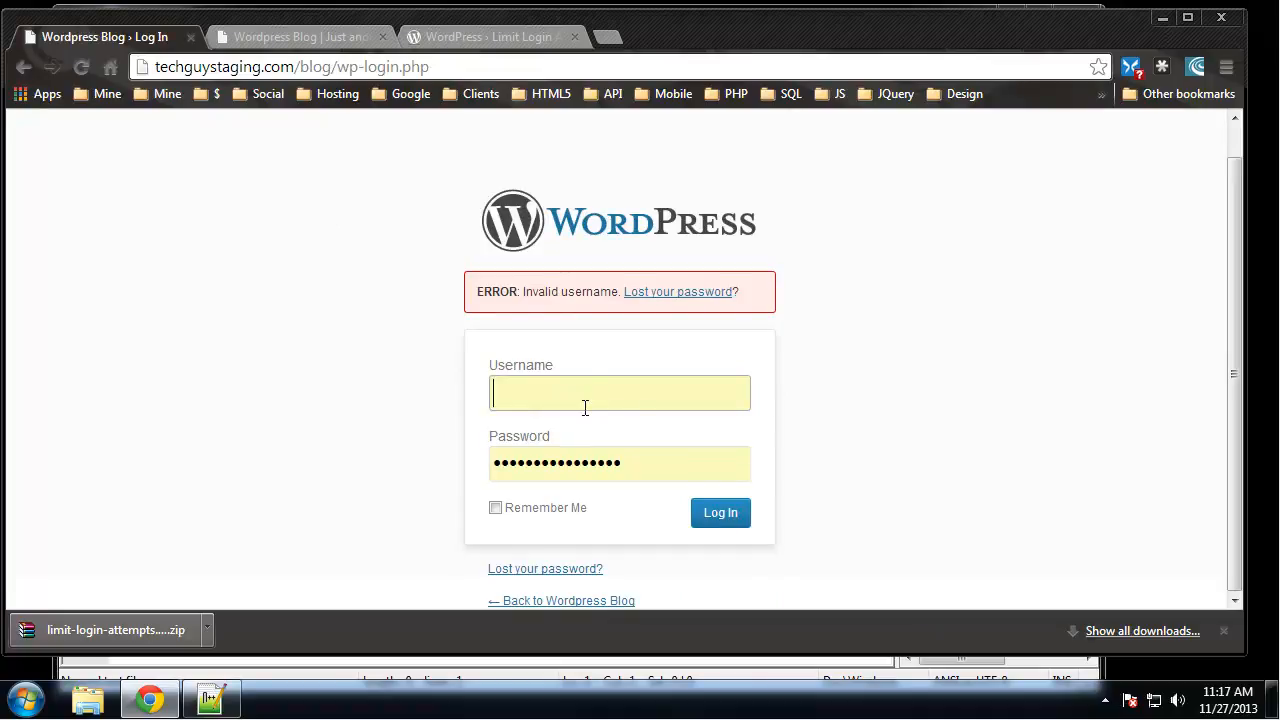
pyautogui.write('ad')
pyautogui.press('BackSpace')
pyautogui.press('BackSpace')
pyautogui.write('Brad')
pyautogui.press('Tab')
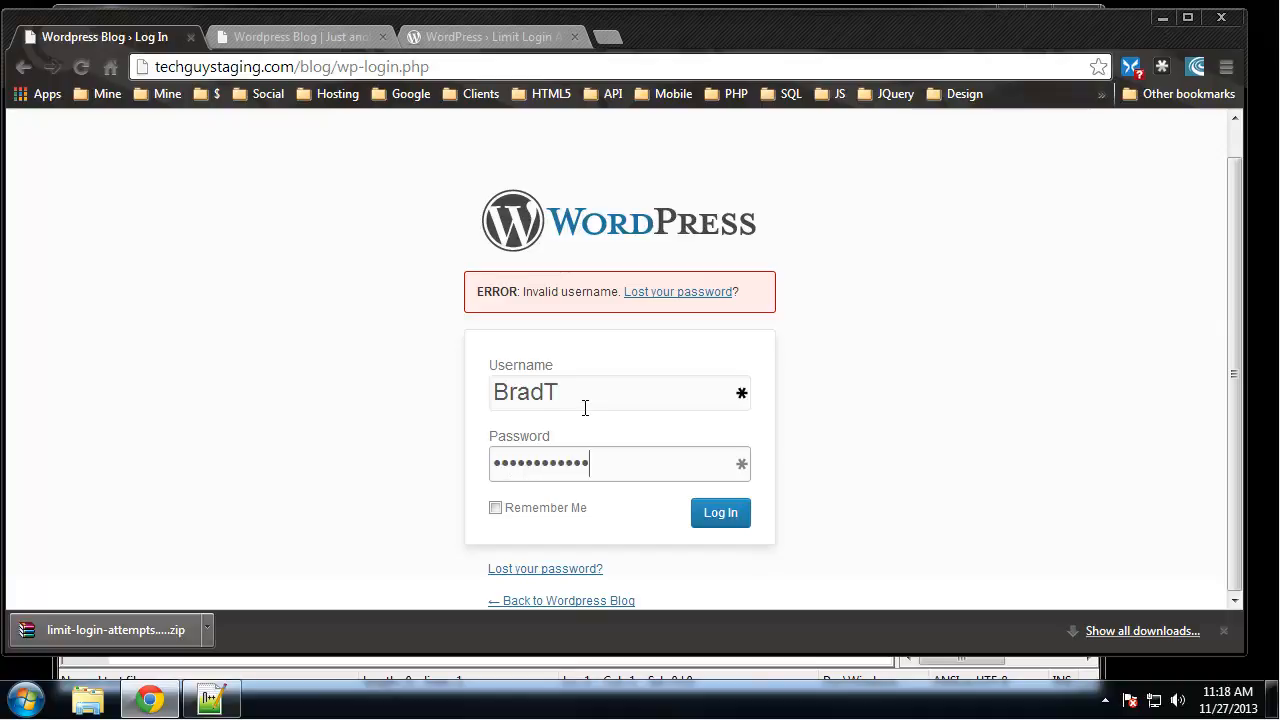
pyautogui.write('1')
pyautogui.press('Return')
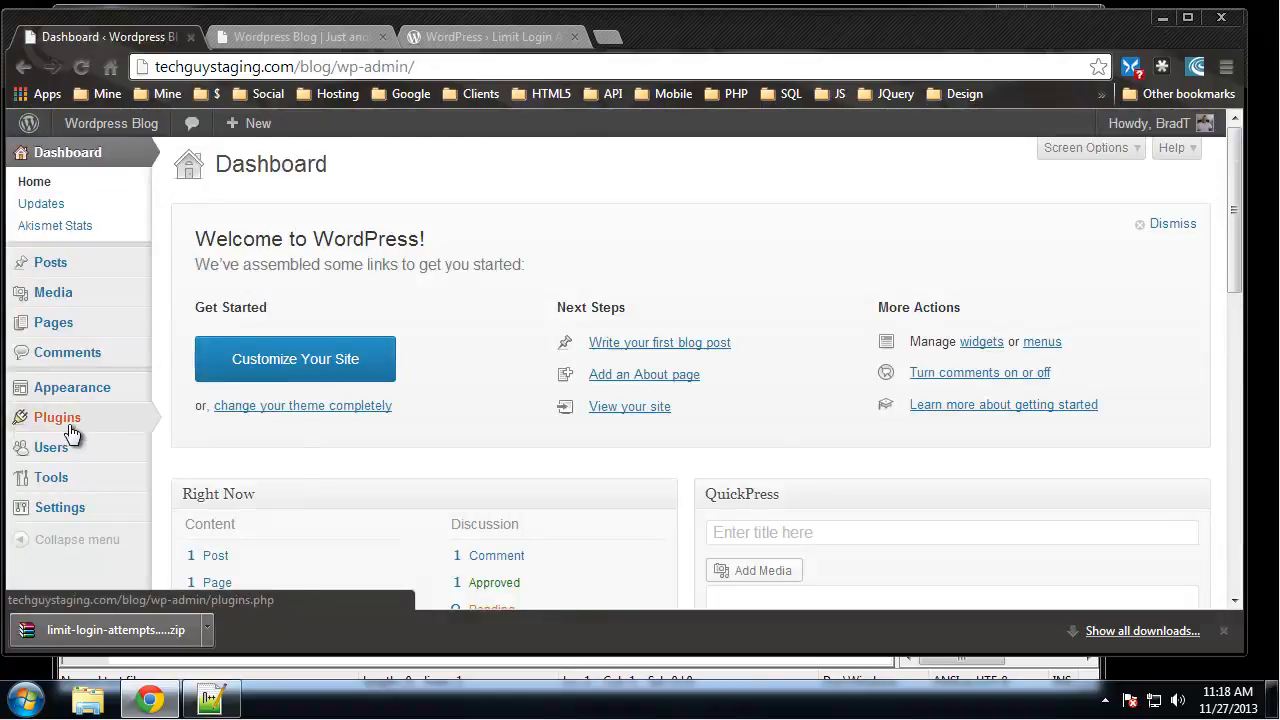
# Upload limit-login-attempts.1.7.1.zip as a new plugin, install it and activate it
pyautogui.moveTo(62, 425)
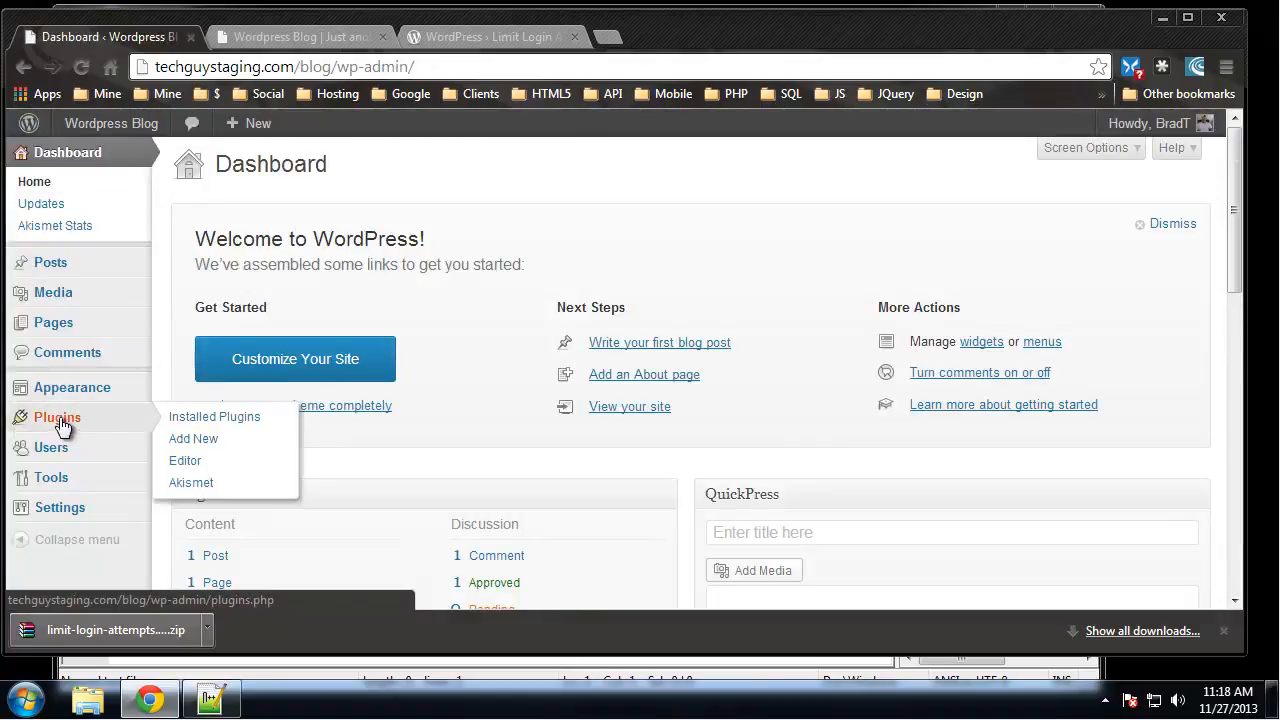
pyautogui.click(207, 443)
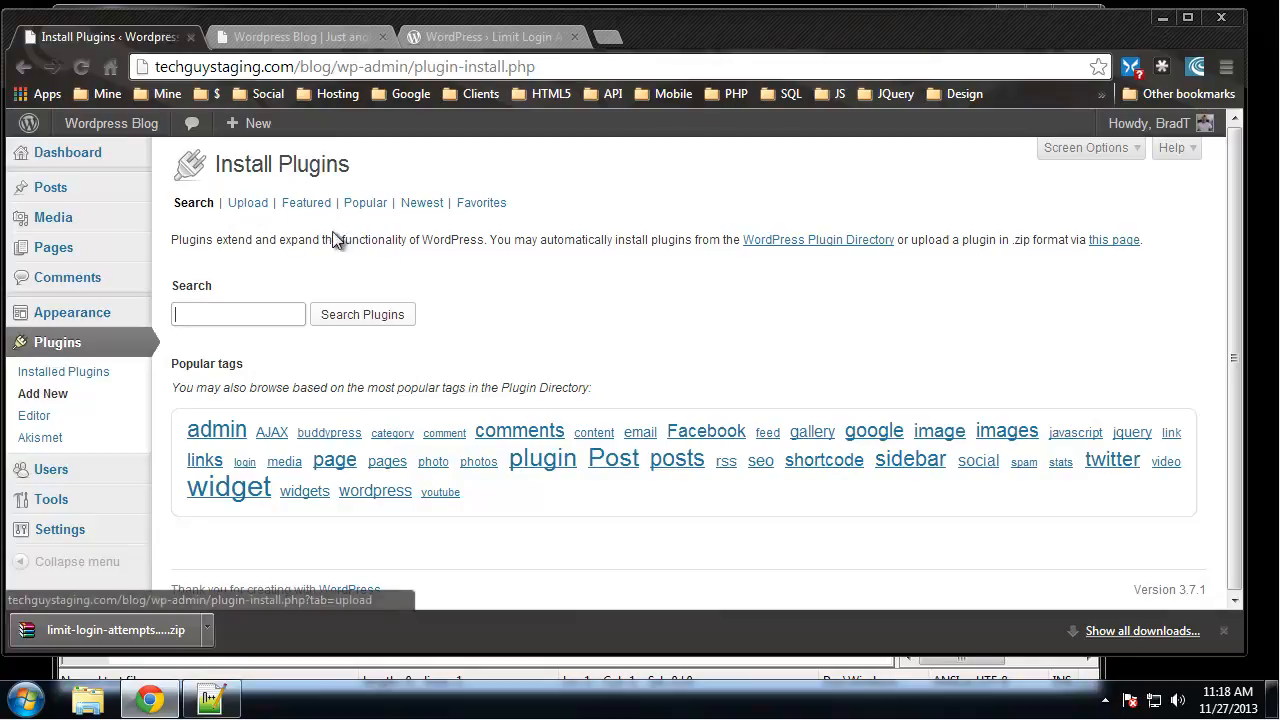
pyautogui.click(250, 207)
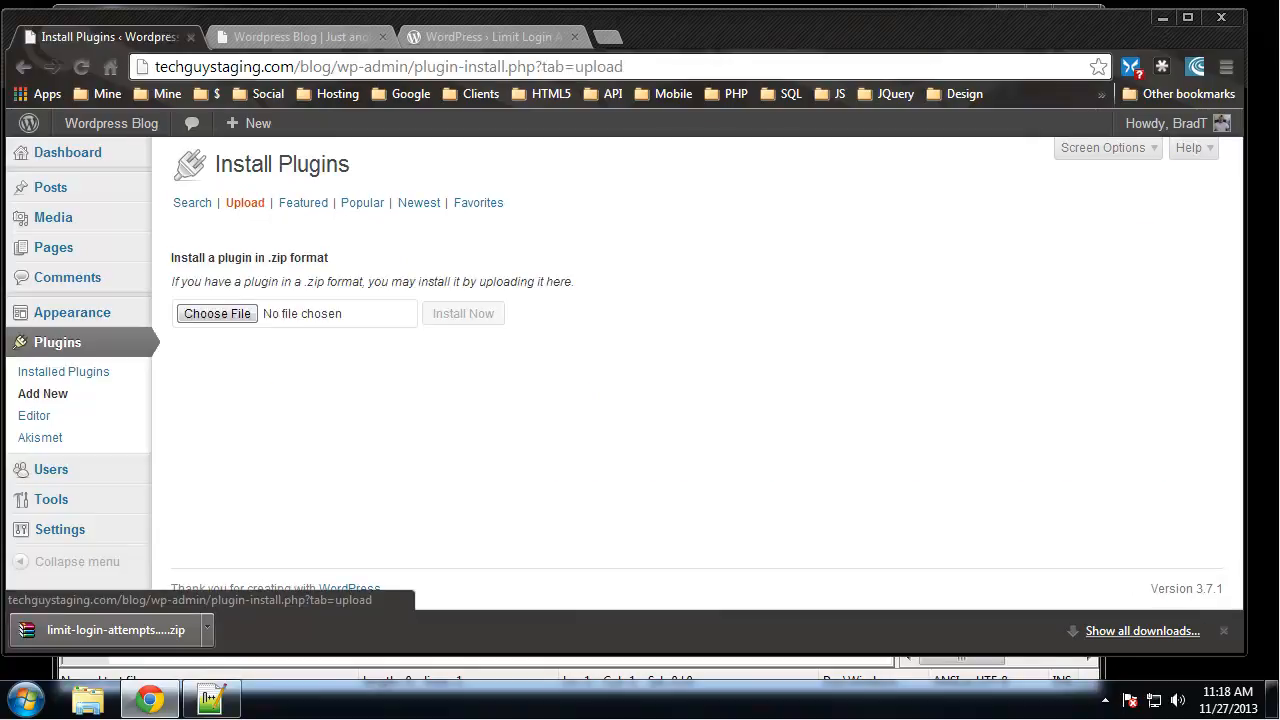
pyautogui.click(226, 320)
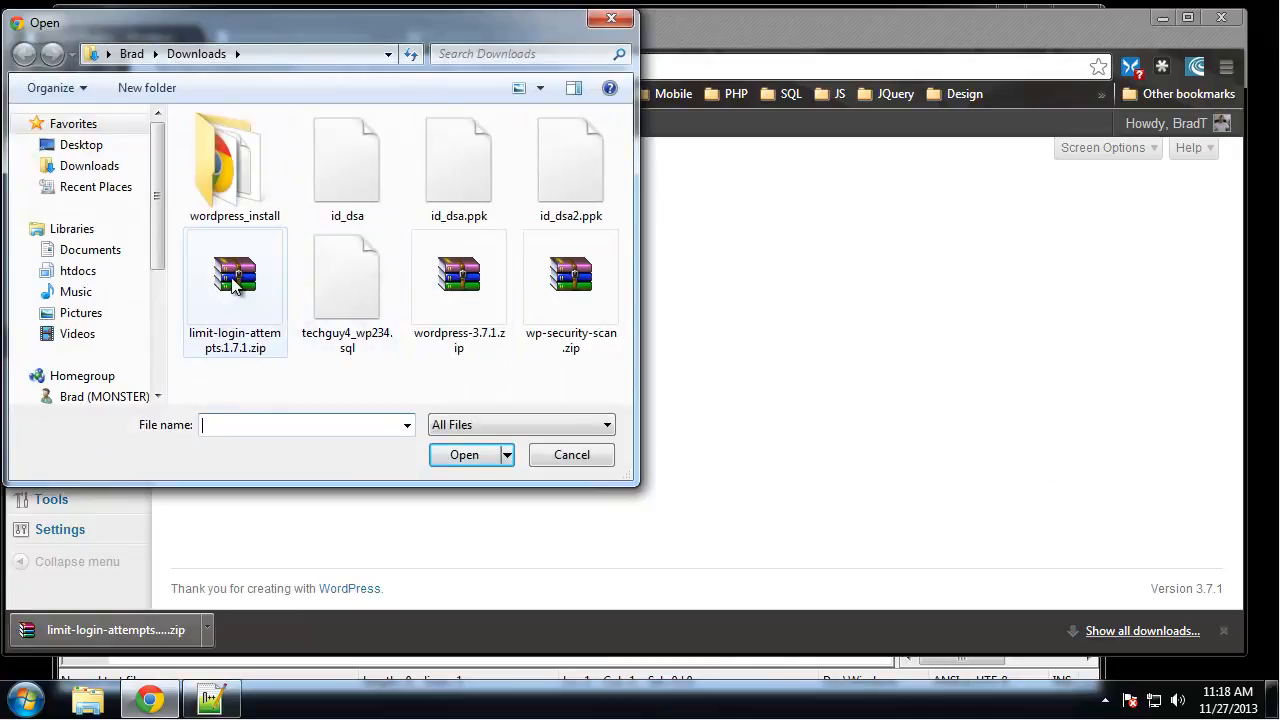
pyautogui.doubleClick(230, 277)
pyautogui.click(465, 315)
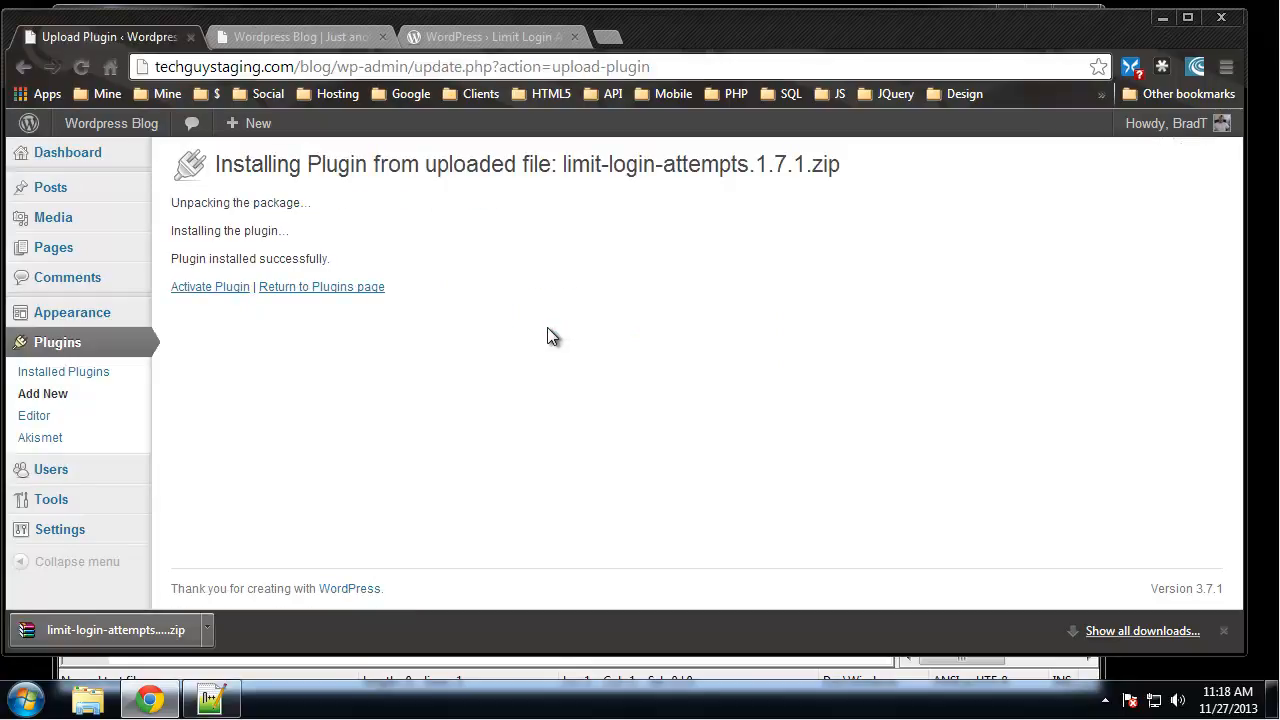
pyautogui.click(205, 288)
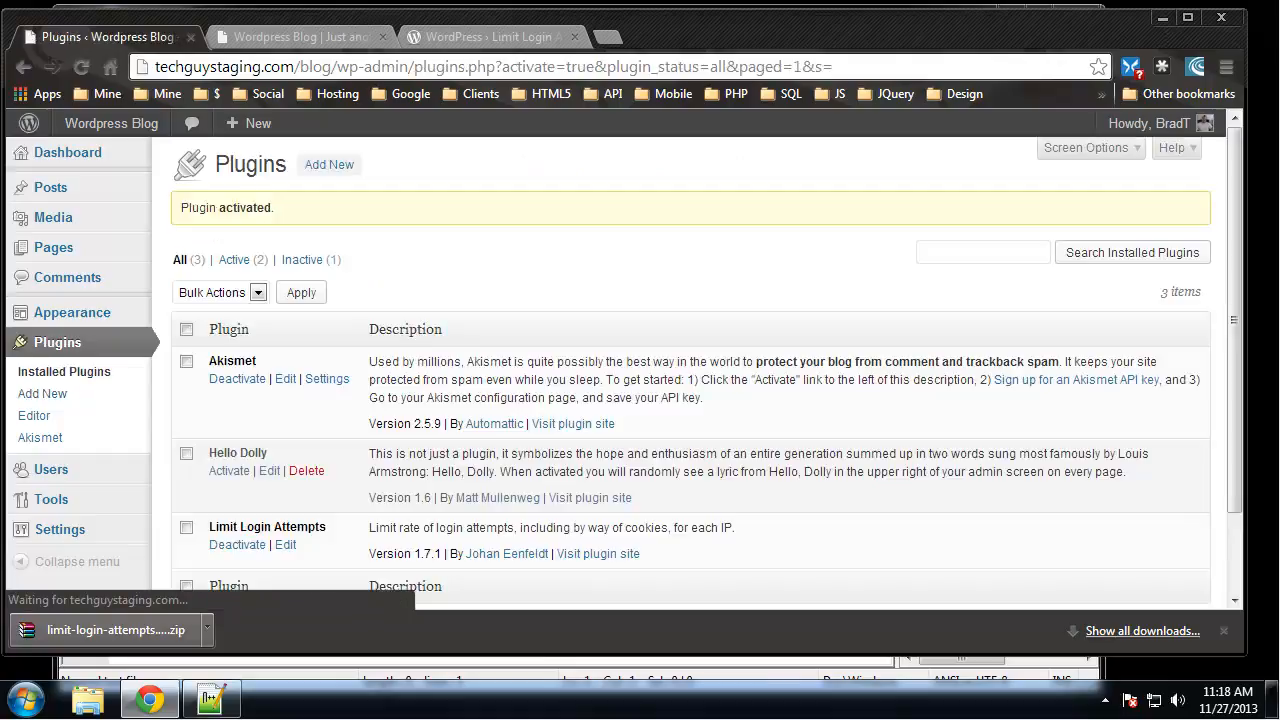
# Open the Limit Login Attempts page under Settings
pyautogui.scroll(-1, 571, 165)
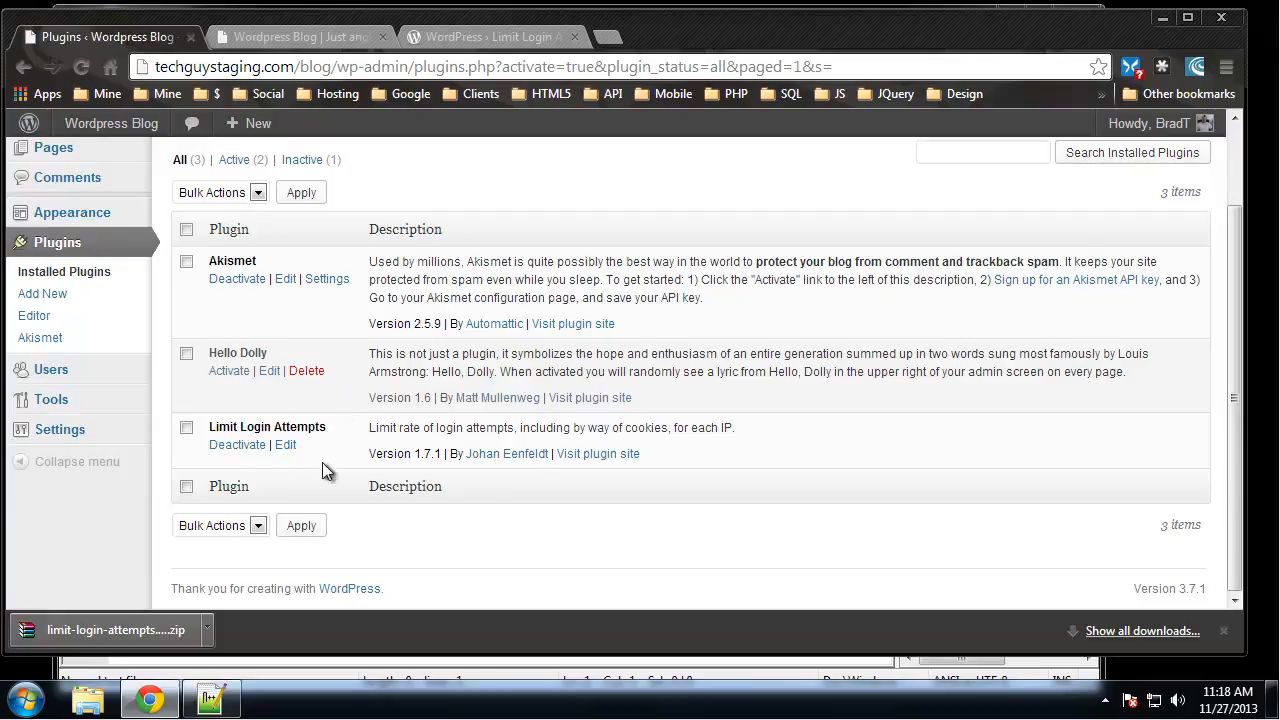
pyautogui.moveTo(60, 440)
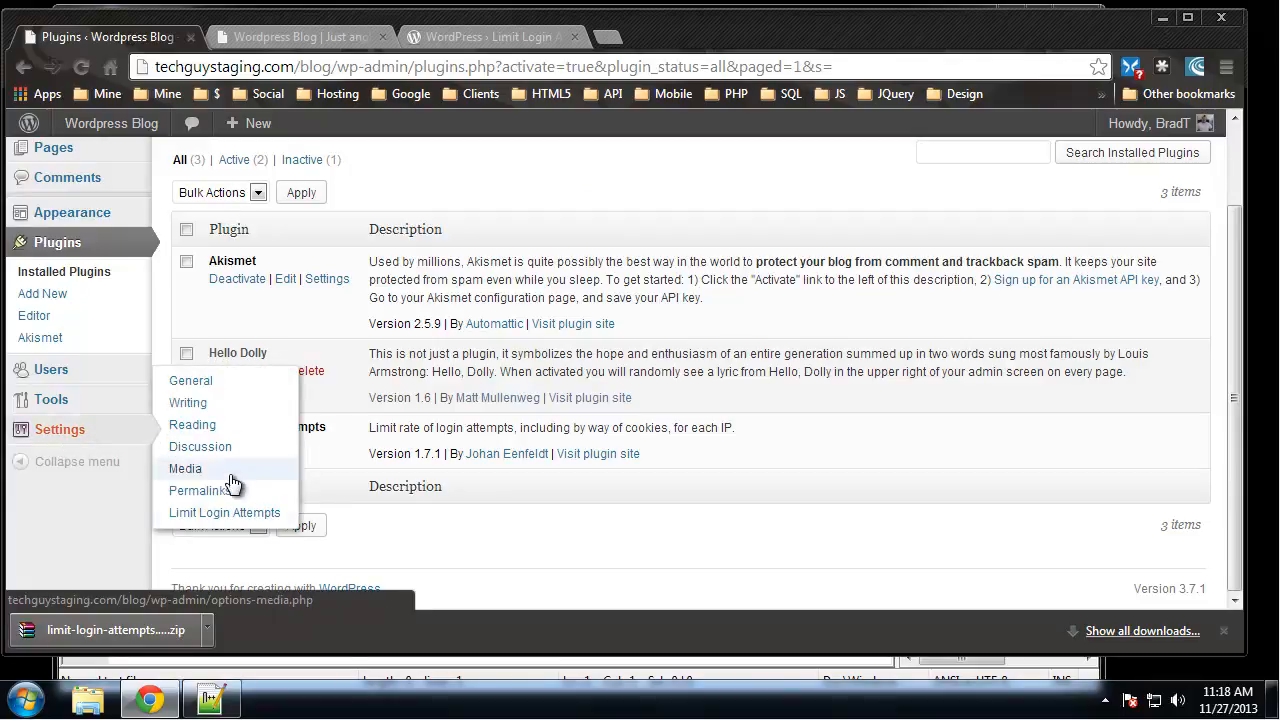
pyautogui.click(206, 518)
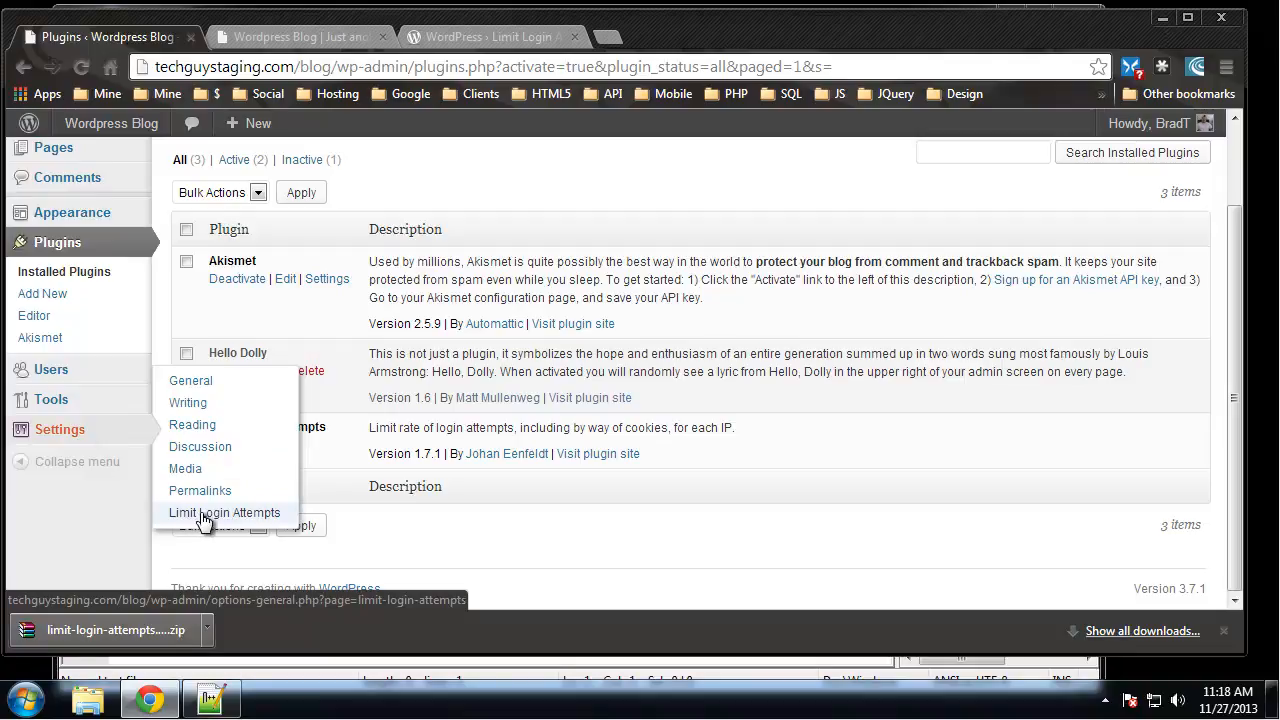
pyautogui.scroll(-1, 712, 272)
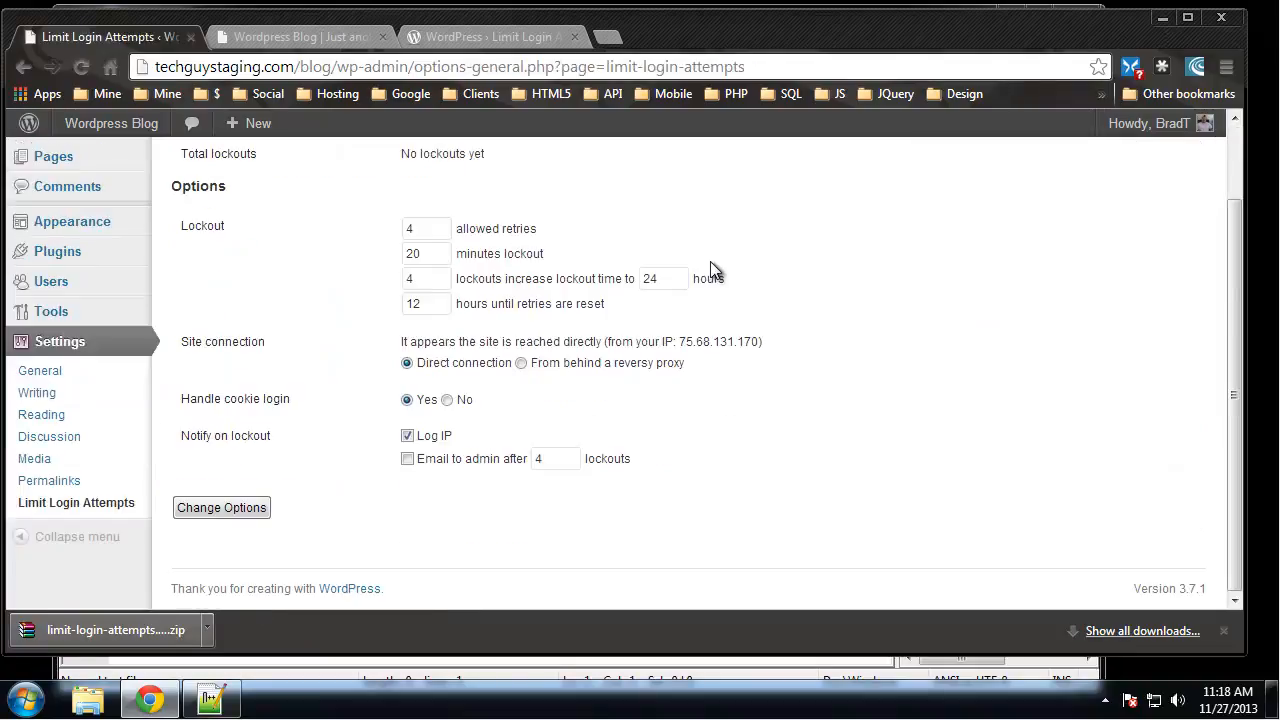
# Keep 20-minute lockouts and change the admin email trigger from 4 lockouts to 1
pyautogui.scroll(1, 537, 373)
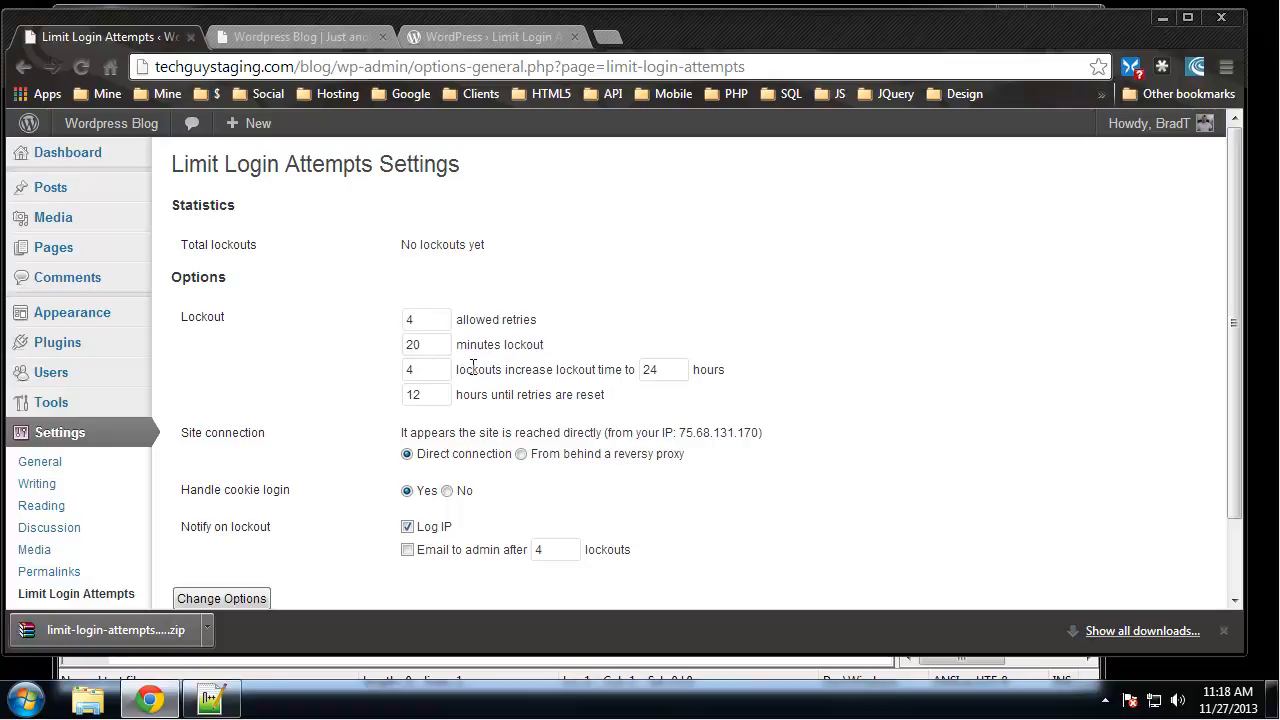
pyautogui.click(434, 344)
pyautogui.click(439, 373)
pyautogui.scroll(-1, 360, 385)
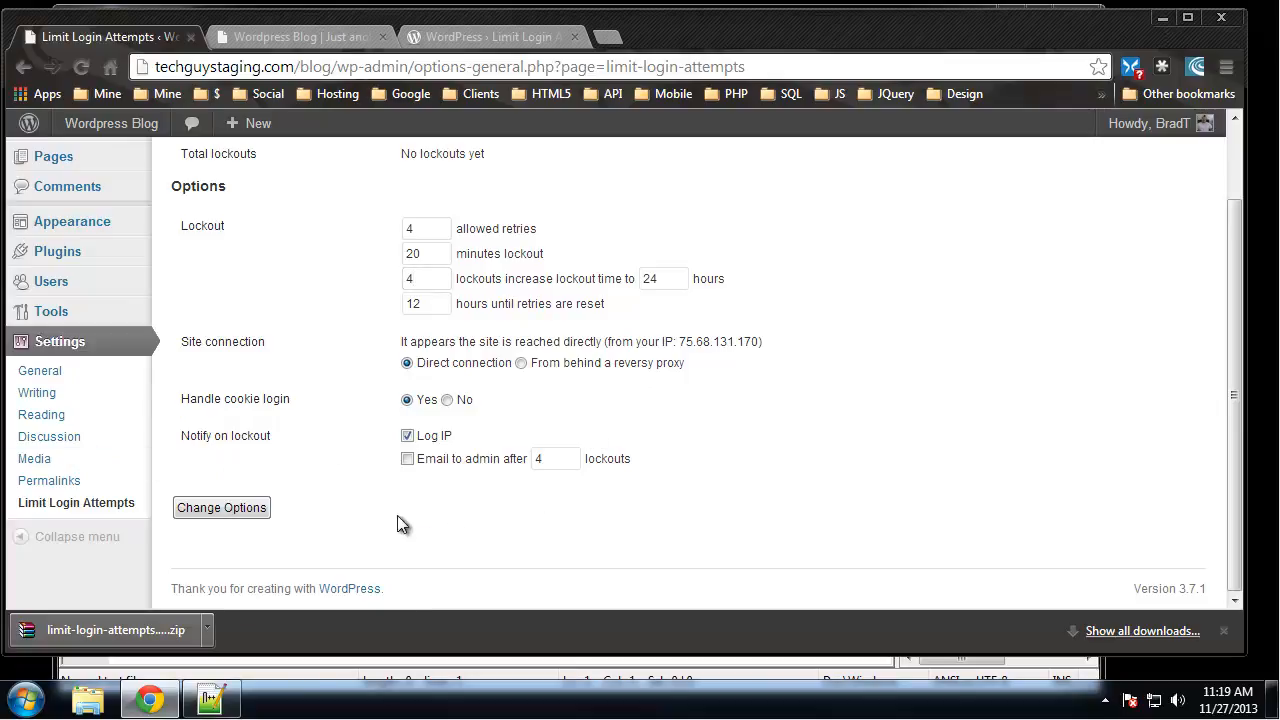
pyautogui.scroll(2, 330, 512)
pyautogui.scroll(-2, 330, 513)
pyautogui.click(561, 463)
pyautogui.write('1')
pyautogui.scroll(1, 435, 549)
pyautogui.scroll(-1, 418, 545)
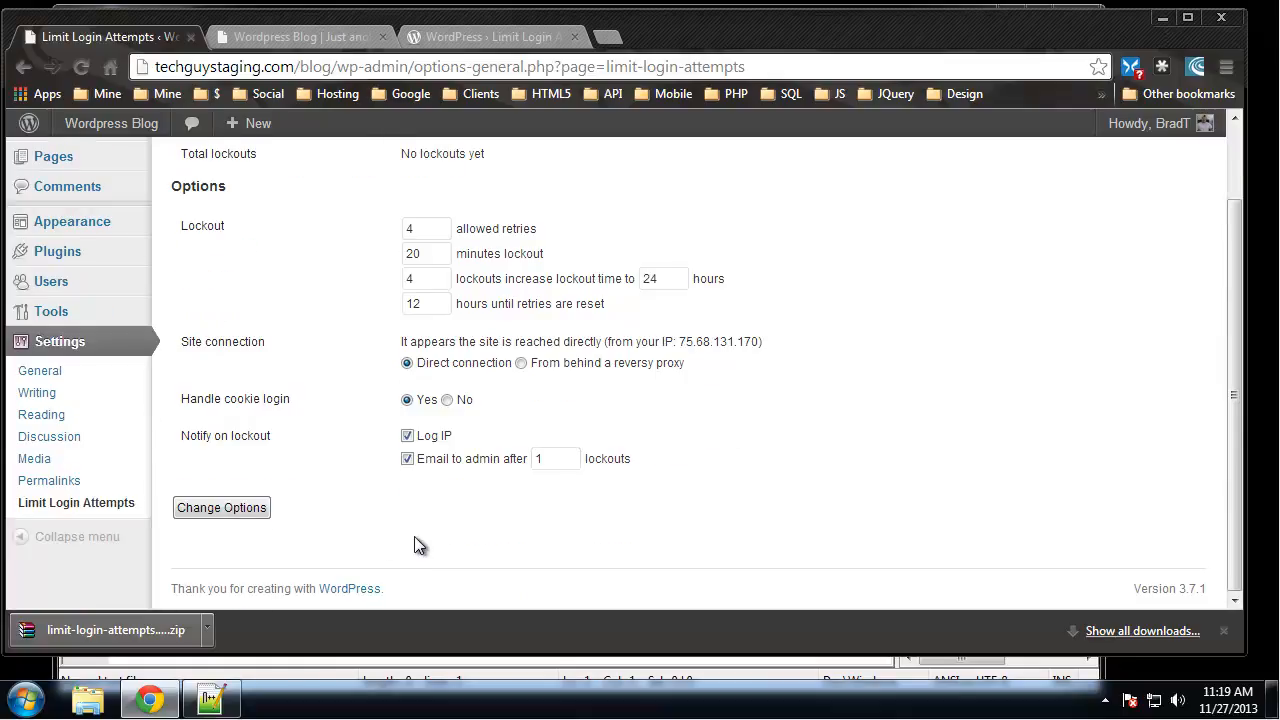
# Save the lockout options, then check the admin e-mail address in General Settings
pyautogui.click(242, 510)
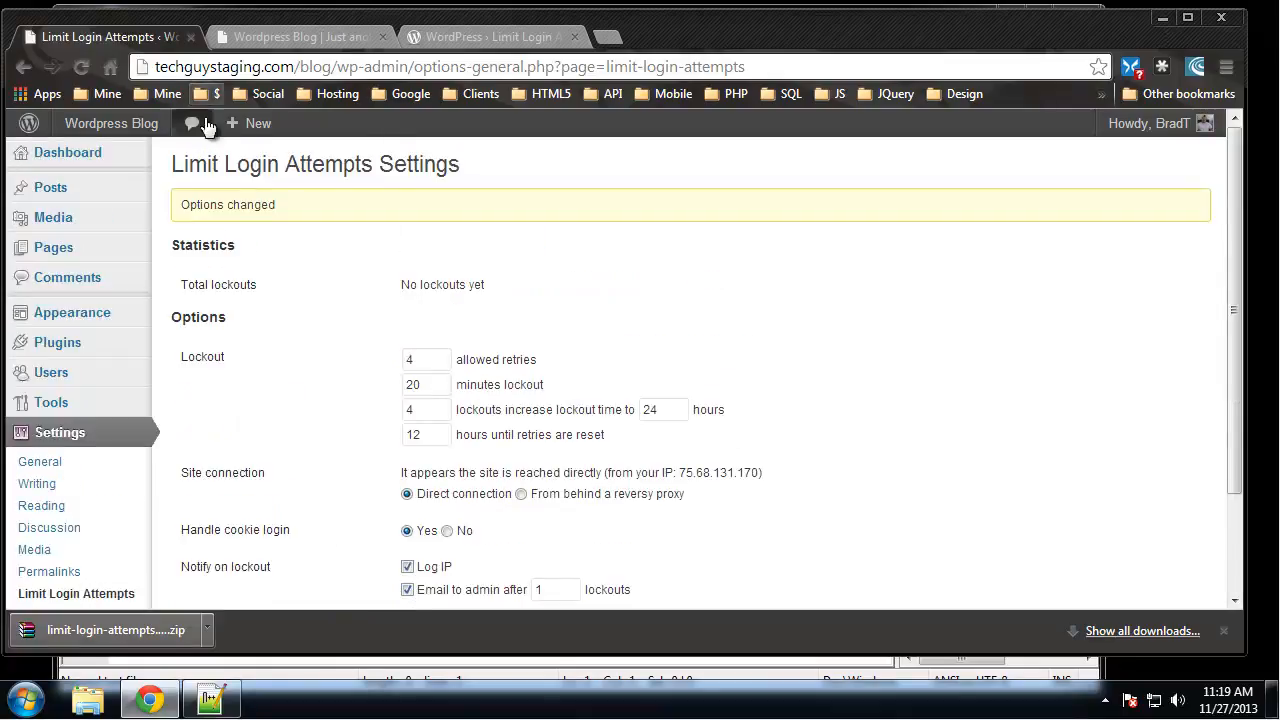
pyautogui.moveTo(86, 187)
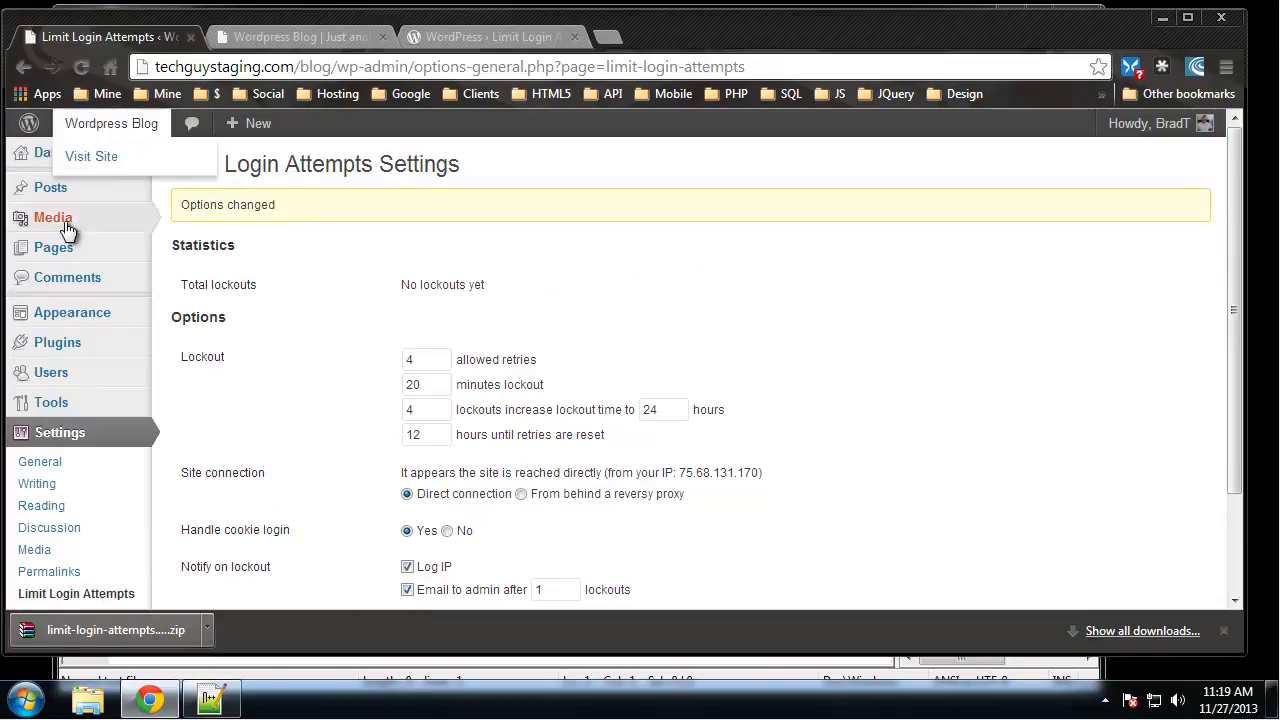
pyautogui.scroll(-2, 100, 310)
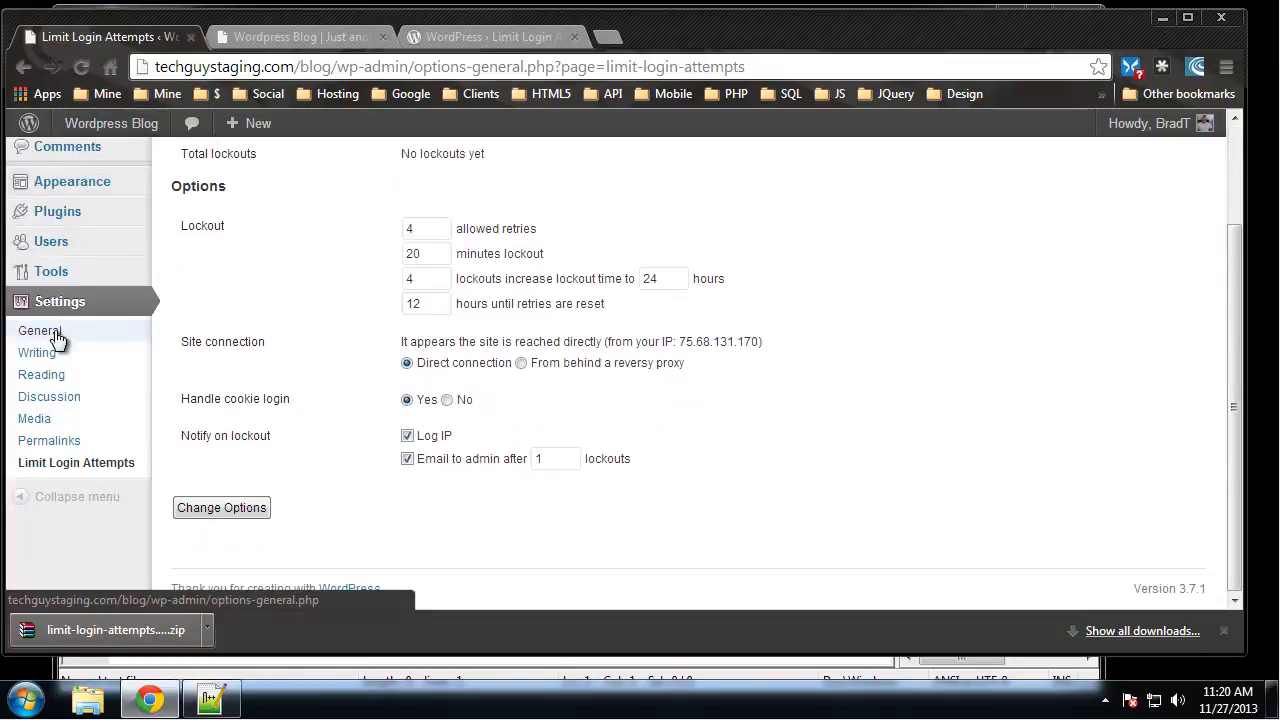
pyautogui.click(53, 340)
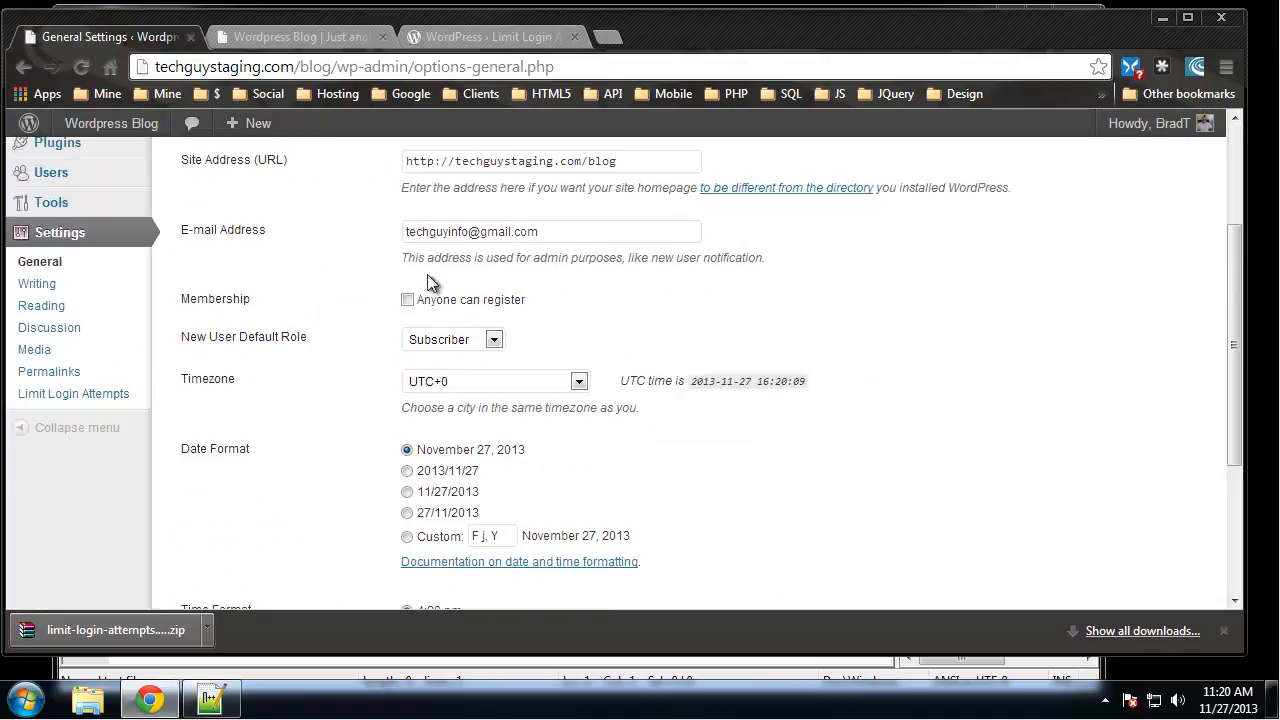
pyautogui.click(540, 232)
pyautogui.scroll(2, 340, 325)
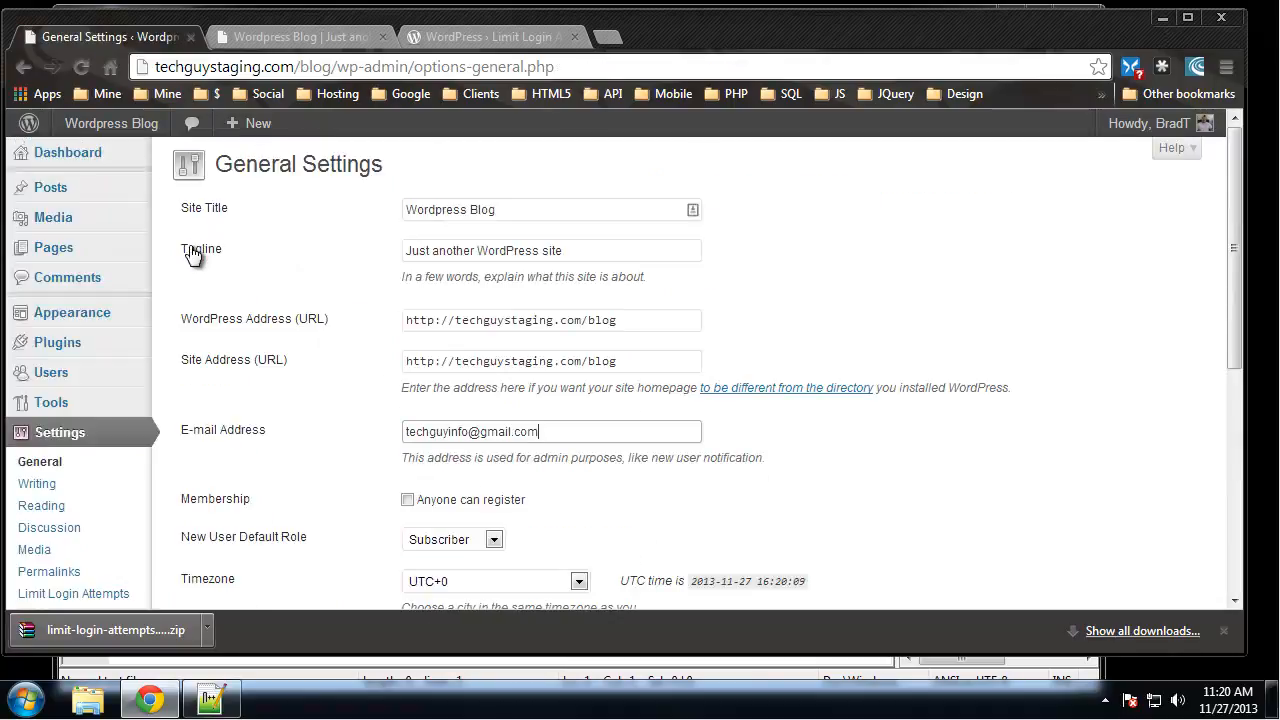
# Log out and fail a login with username 'gtgtgtg' and a wrong password
pyautogui.moveTo(1205, 130)
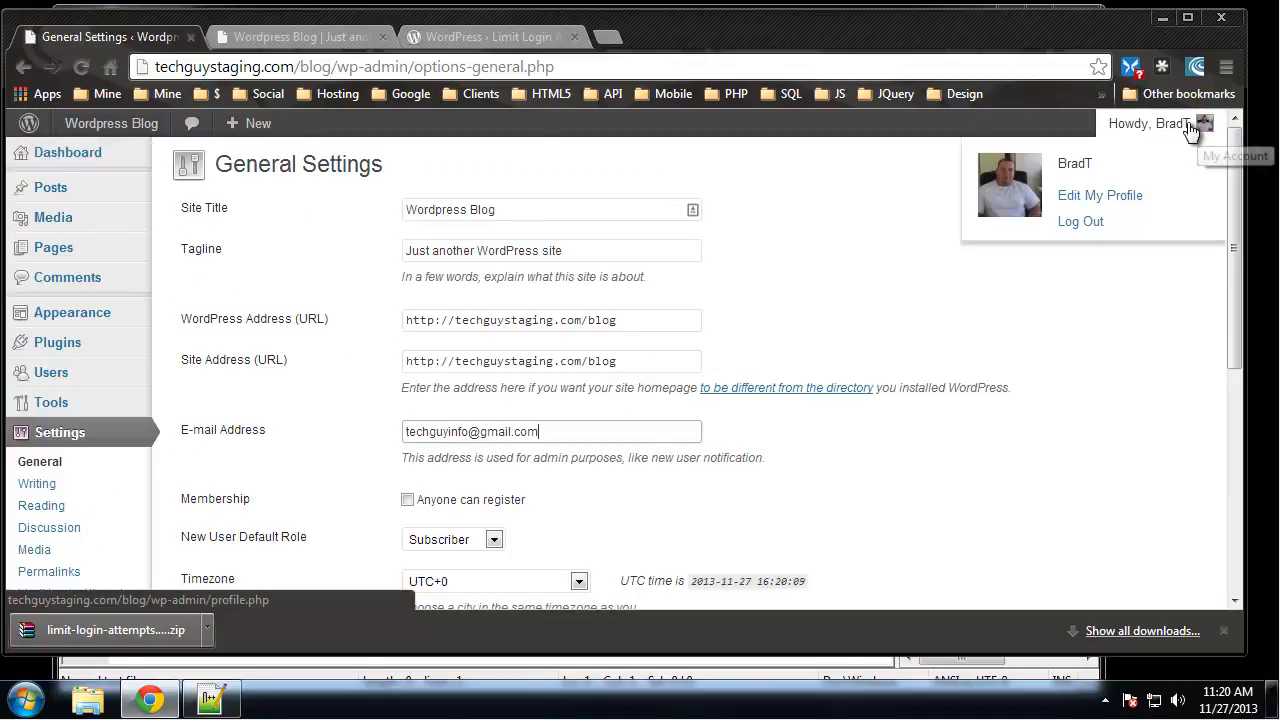
pyautogui.click(1090, 221)
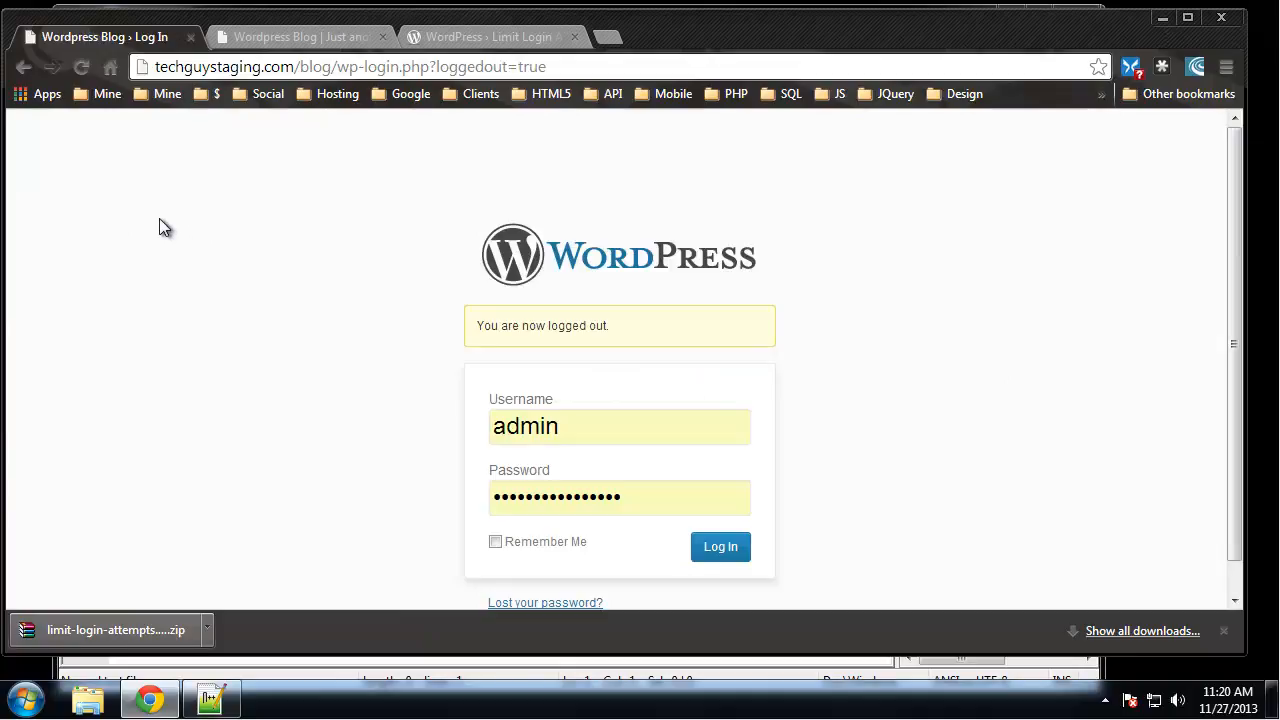
pyautogui.press('F5')
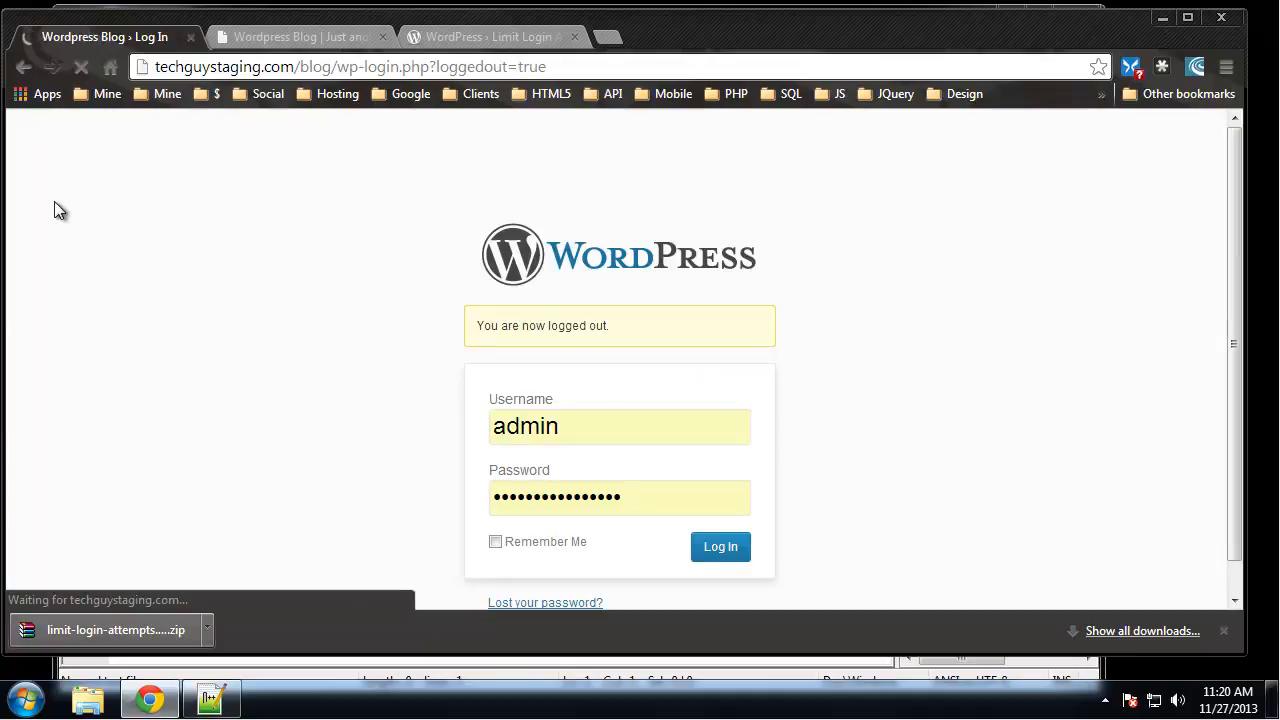
pyautogui.scroll(-1, 443, 331)
pyautogui.click(602, 389)
pyautogui.moveTo(580, 397); pyautogui.dragTo(466, 386)
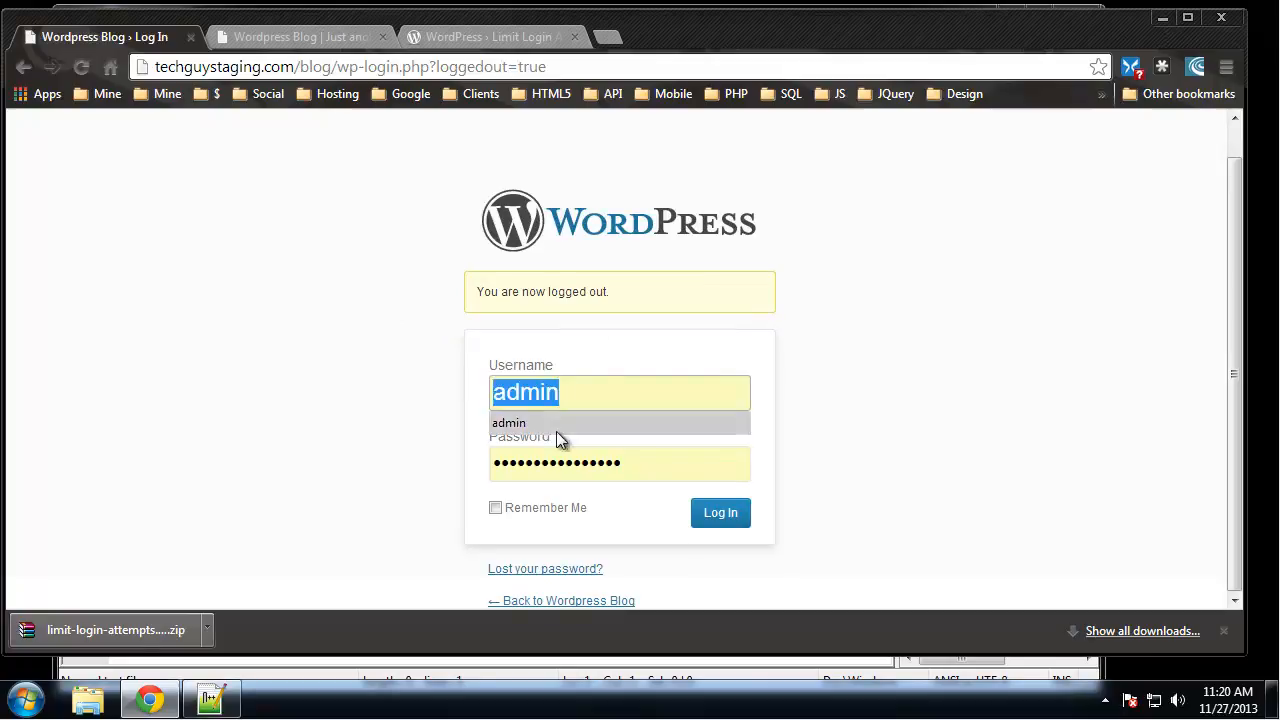
pyautogui.write('gtgtgtg')
pyautogui.click(595, 462)
pyautogui.write('********')
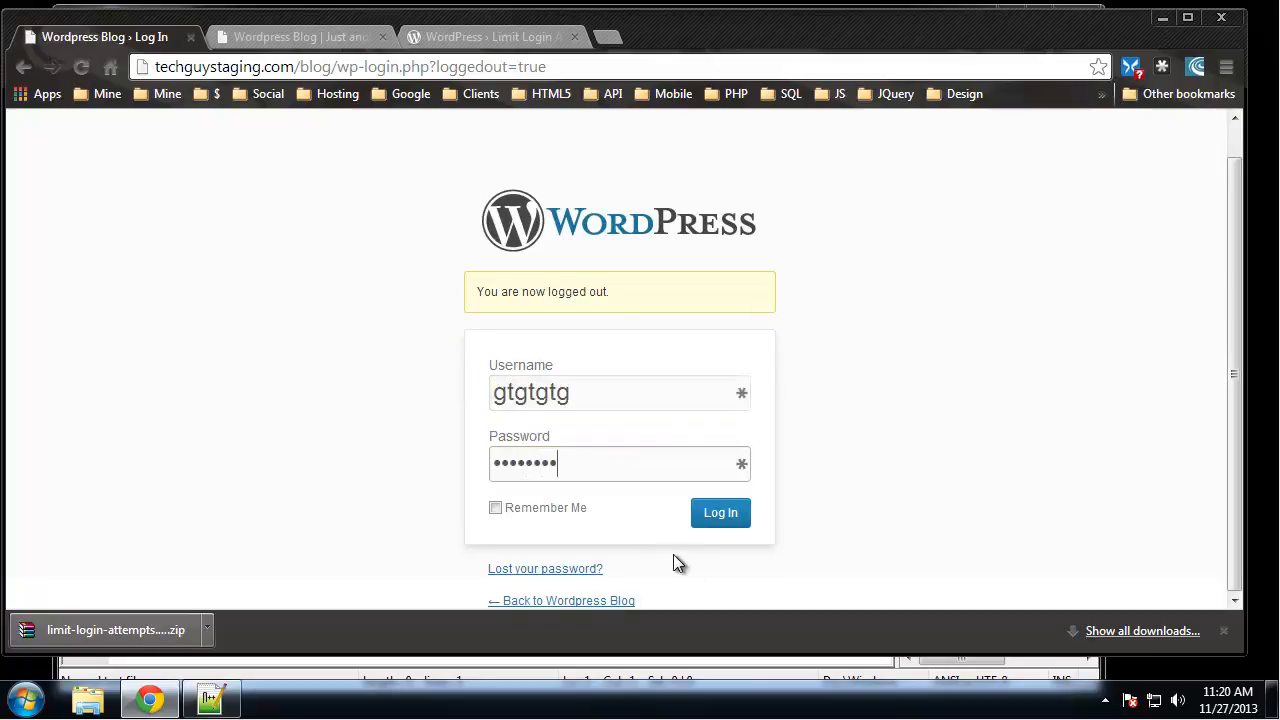
pyautogui.click(722, 516)
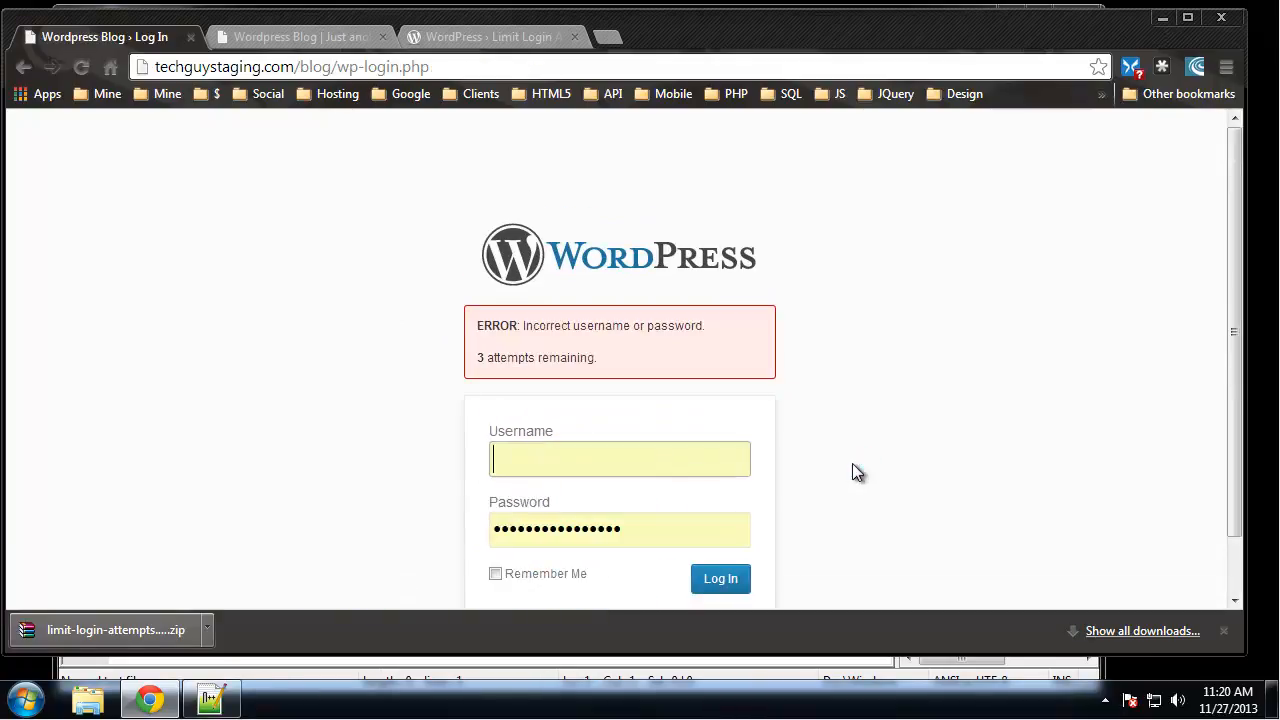
# Fail a second login with username 'ttgtgtg', leaving 2 attempts remaining
pyautogui.scroll(-1, 840, 285)
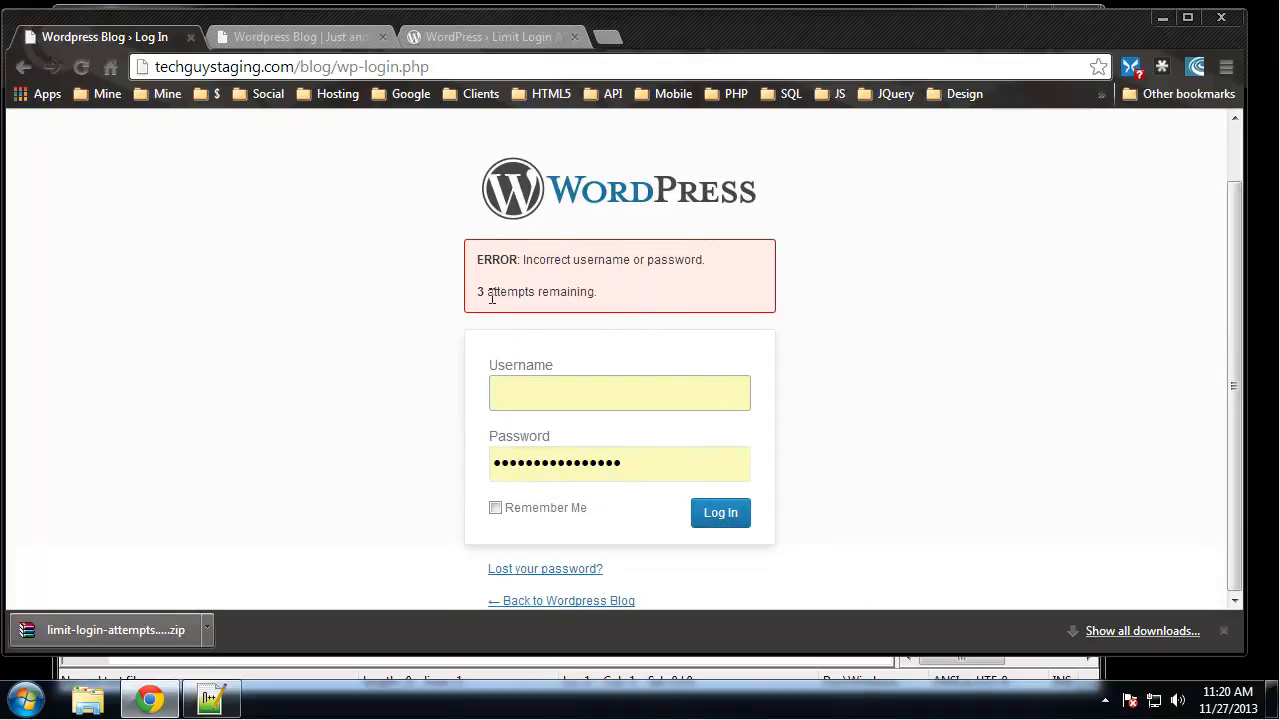
pyautogui.click(560, 400)
pyautogui.write('ttgtgtg')
pyautogui.click(657, 468)
pyautogui.write('tgtgtg')
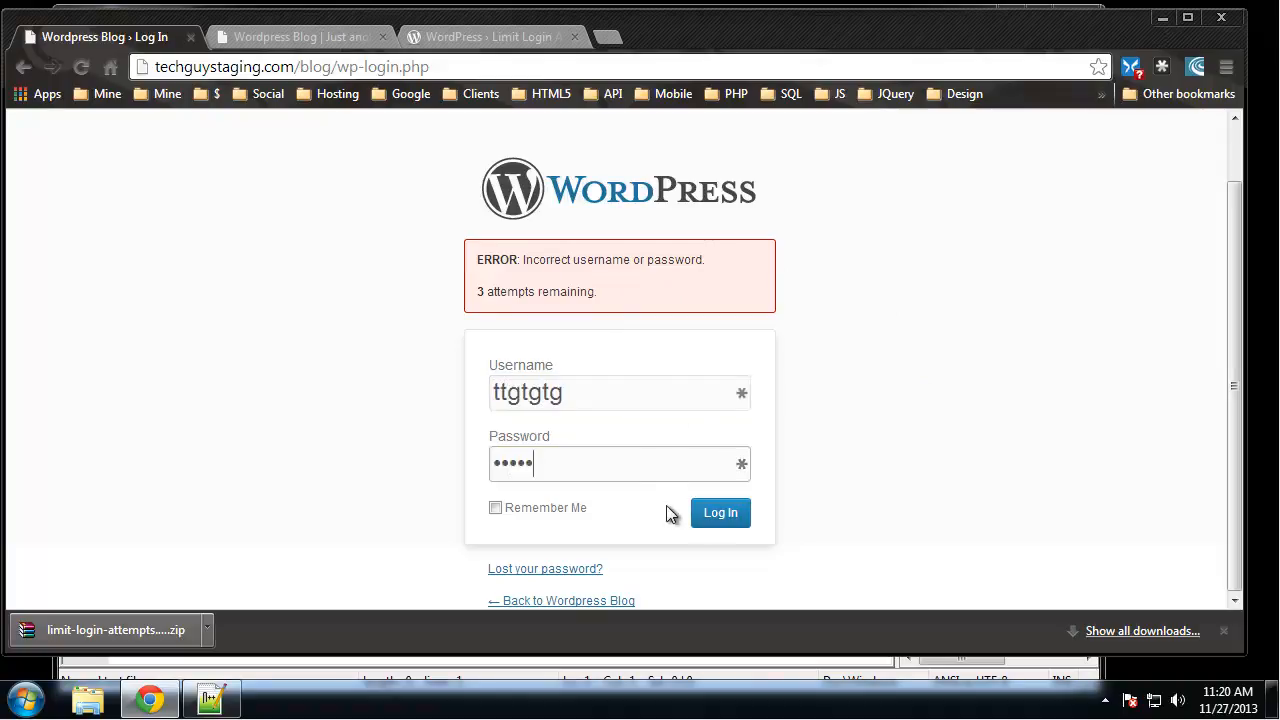
pyautogui.click(720, 516)
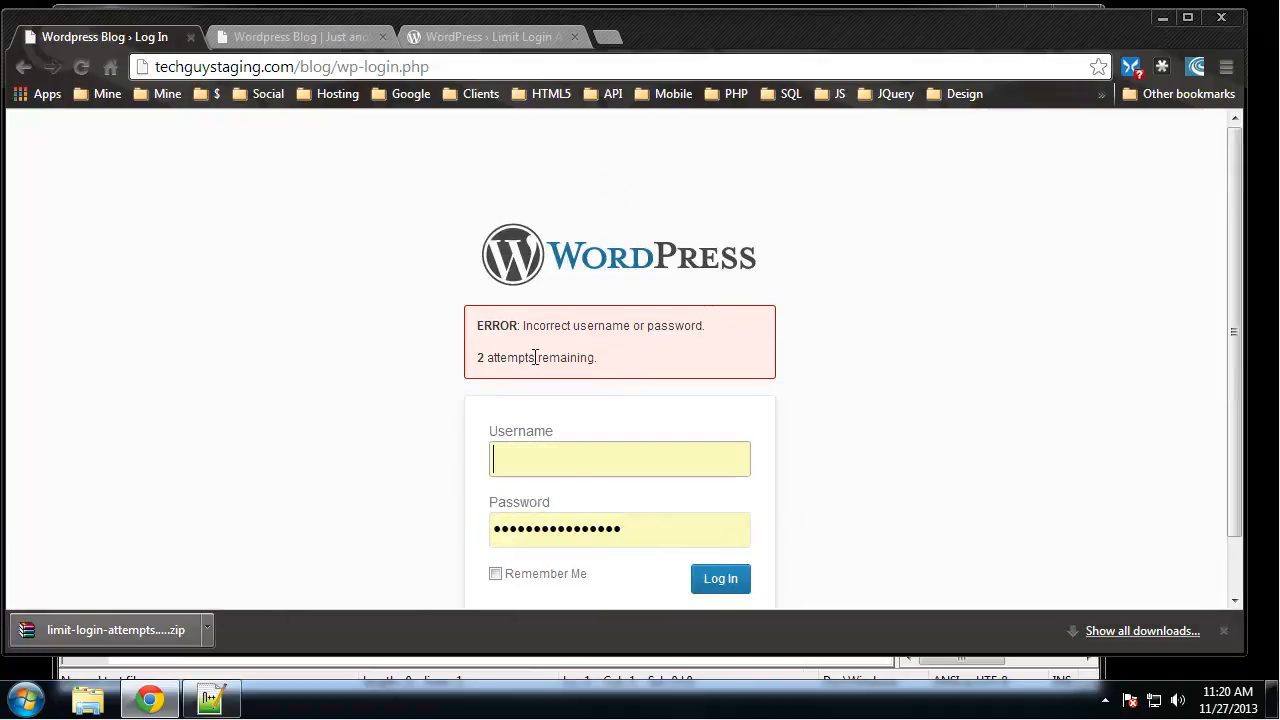
pyautogui.scroll(-1, 390, 390)
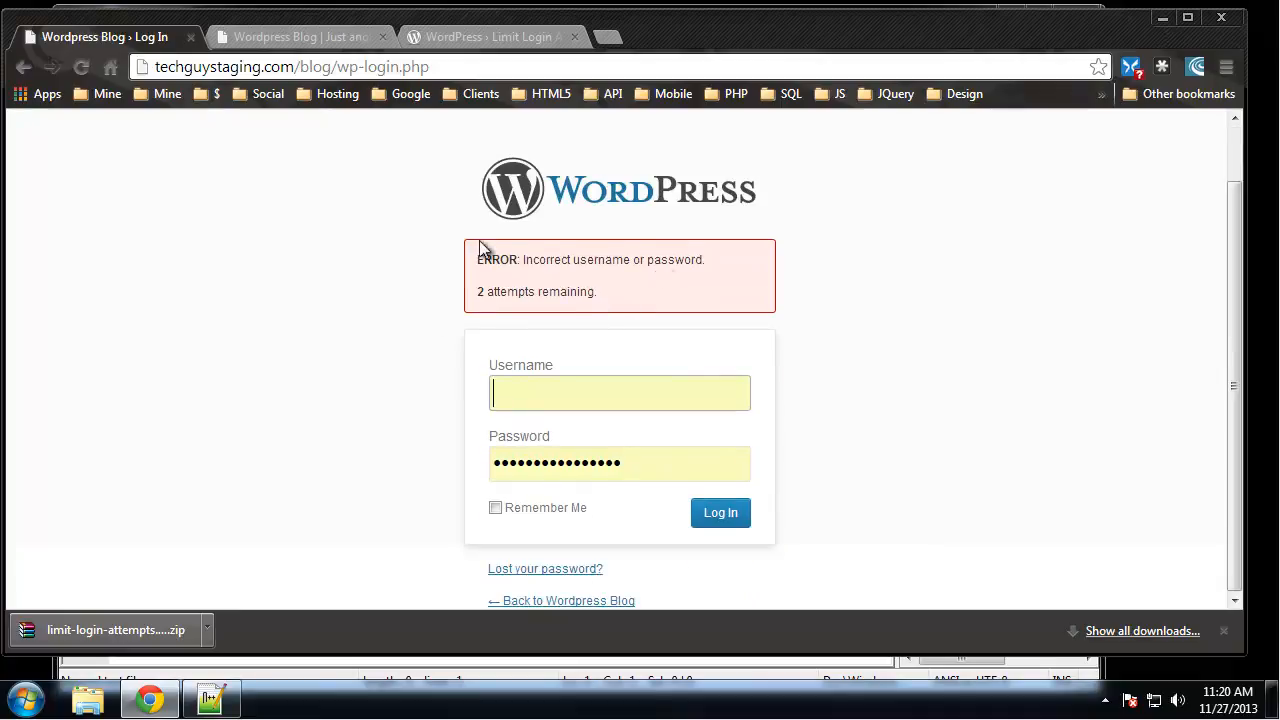